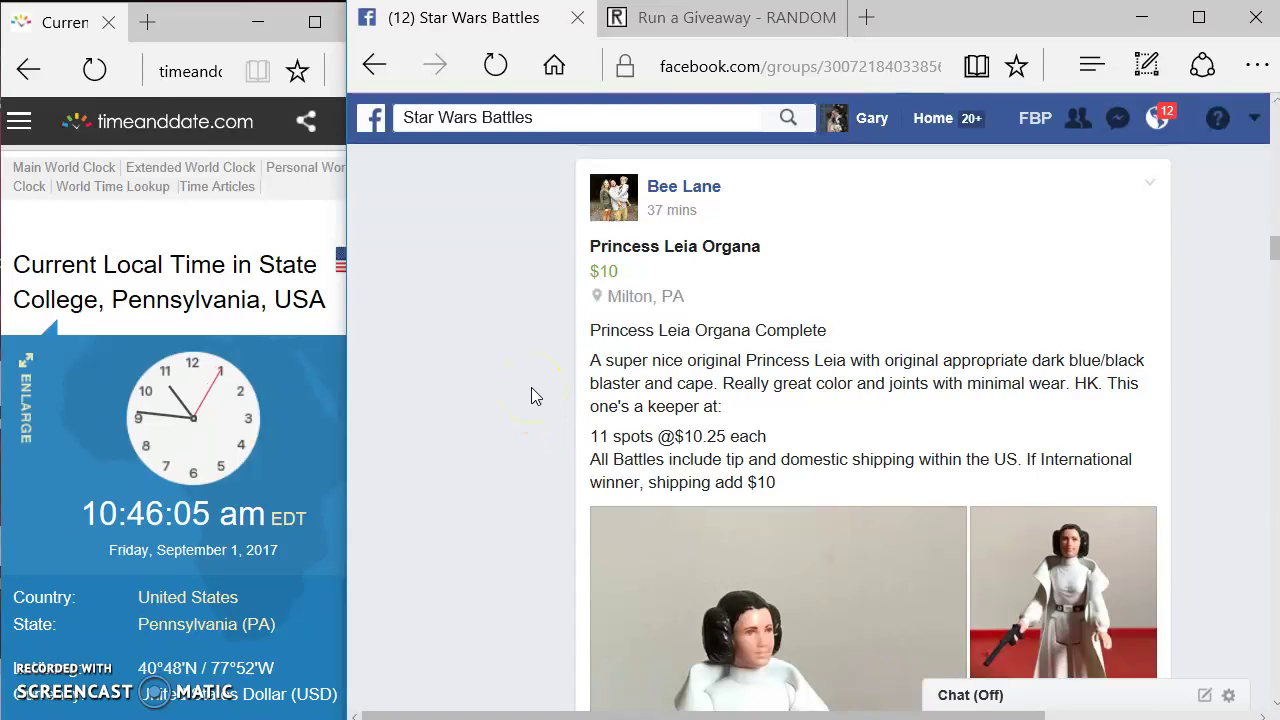
# Scroll to the Princess Leia Organa post's comments and post the comment 'LIVE'
pyautogui.click(557, 366)
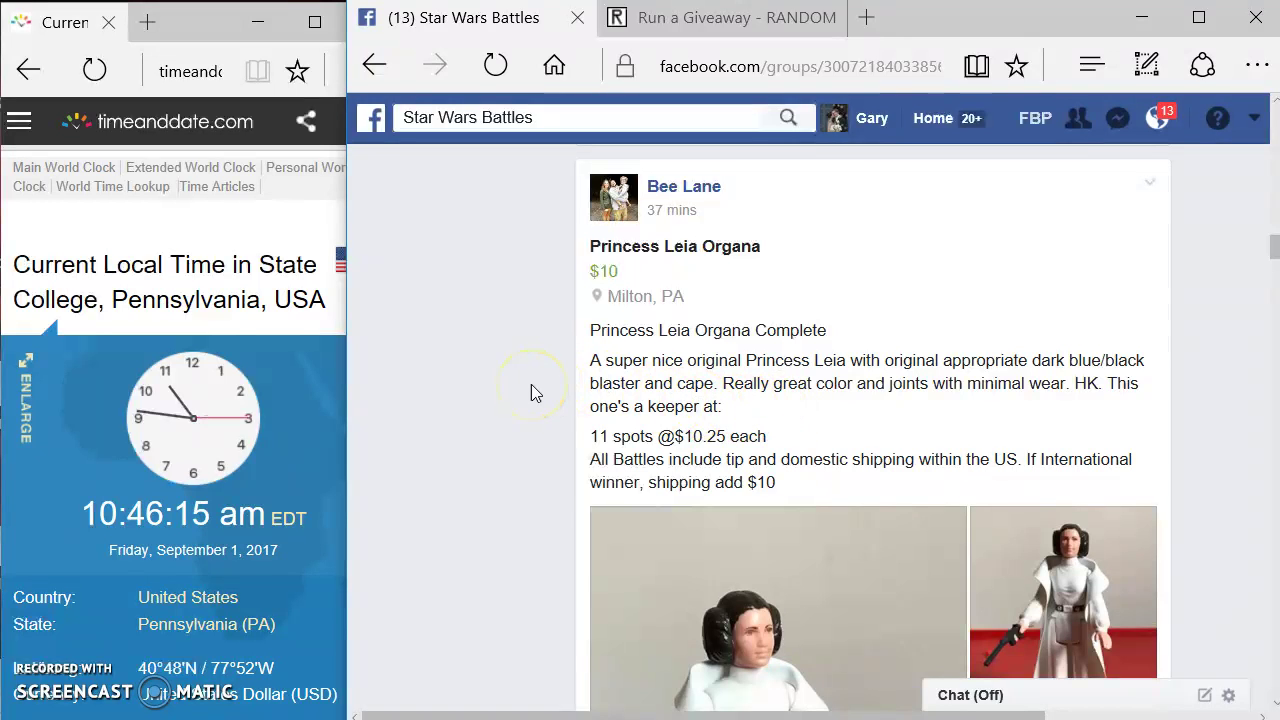
pyautogui.scroll(-3, 531, 384)
pyautogui.scroll(-10, 529, 385)
pyautogui.click(644, 398)
pyautogui.write('LIVE')
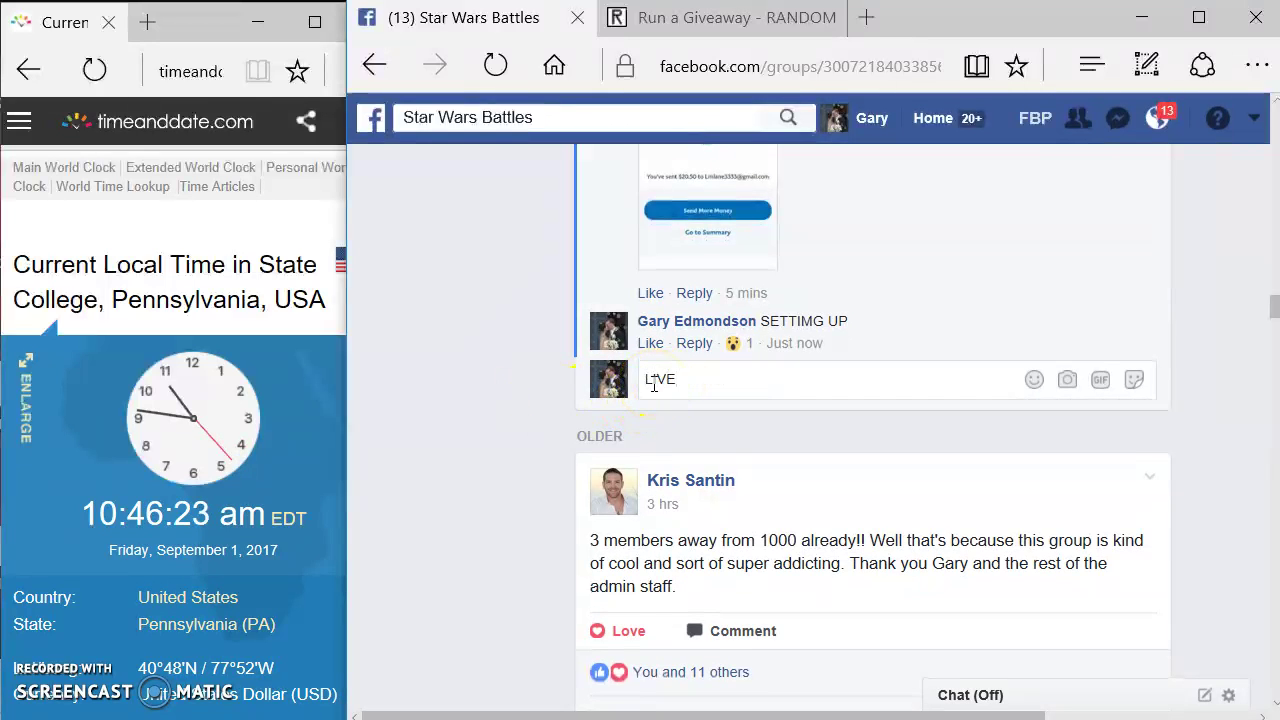
pyautogui.press('Return')
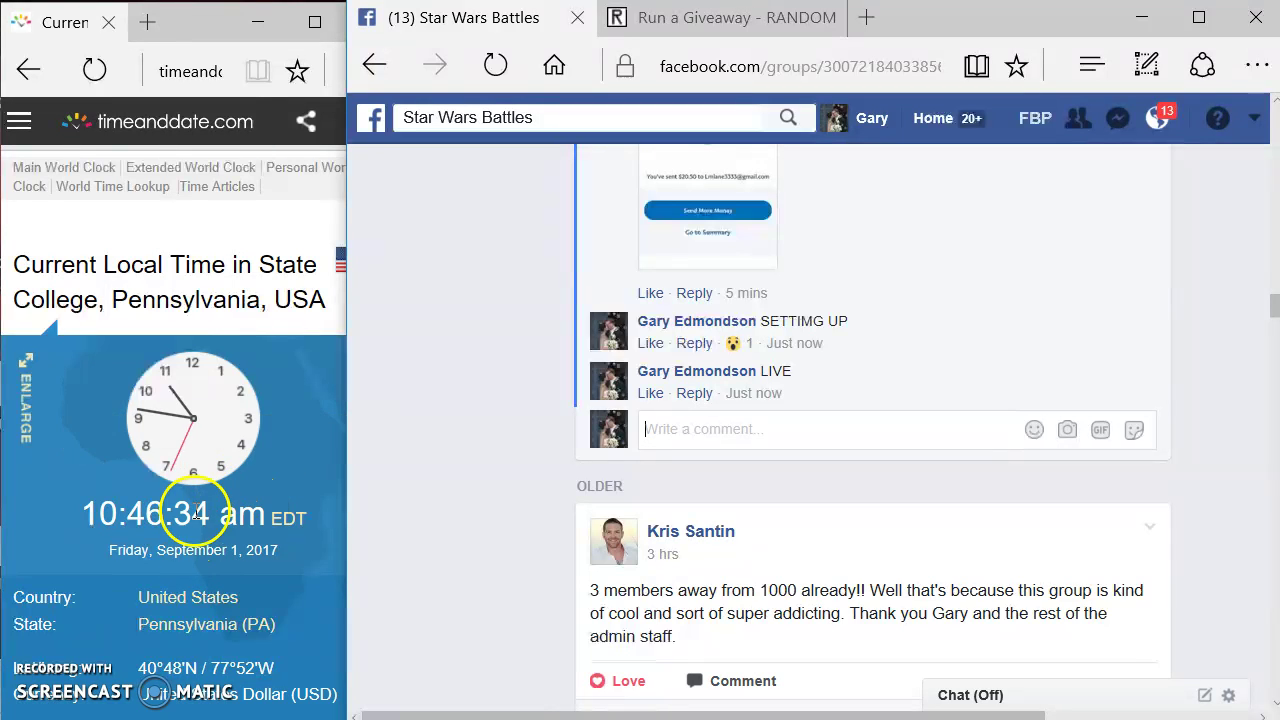
# Load the remaining 28 comments on the giveaway post
pyautogui.click(794, 343)
pyautogui.scroll(10, 780, 395)
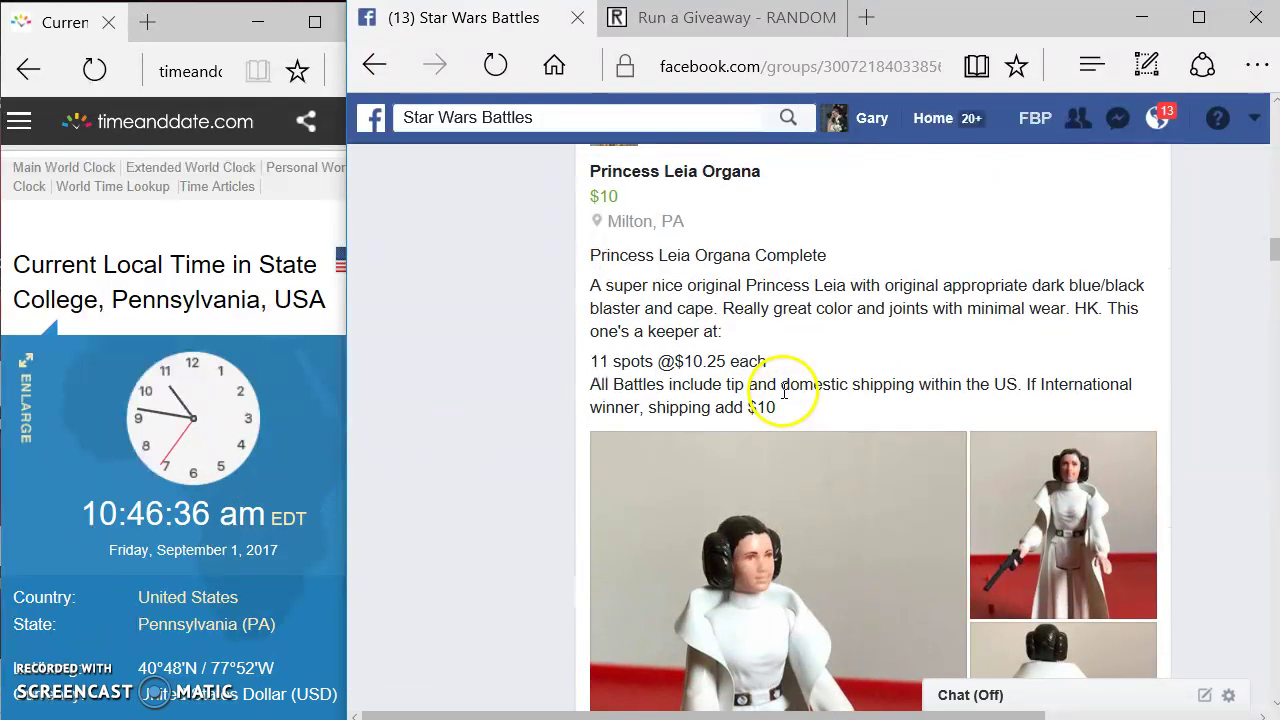
pyautogui.scroll(-10, 837, 469)
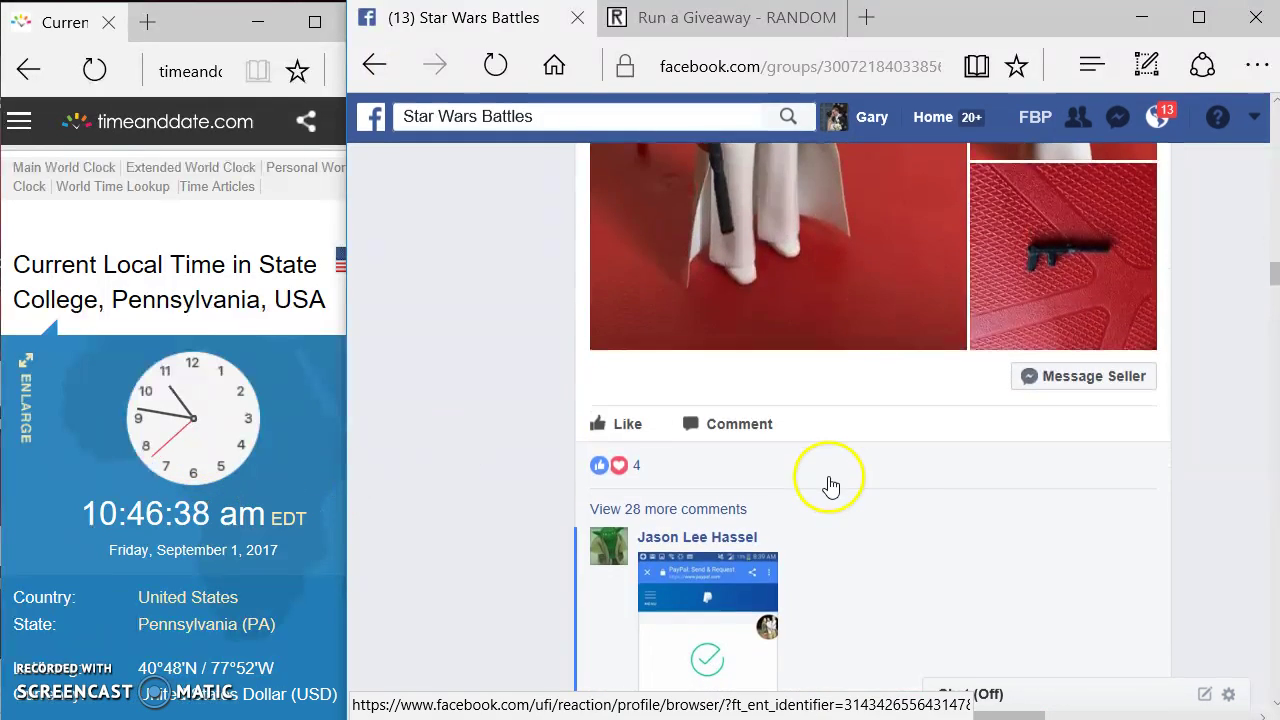
pyautogui.scroll(3, 800, 466)
pyautogui.click(757, 423)
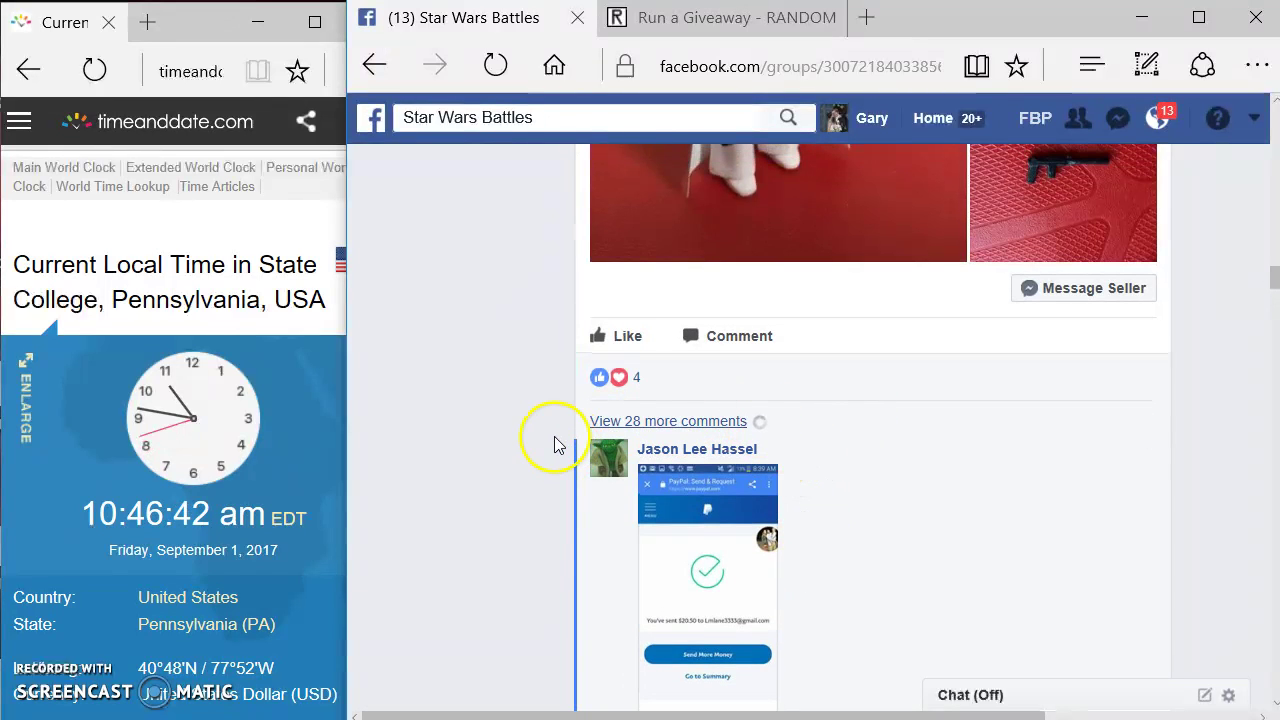
pyautogui.scroll(8, 476, 350)
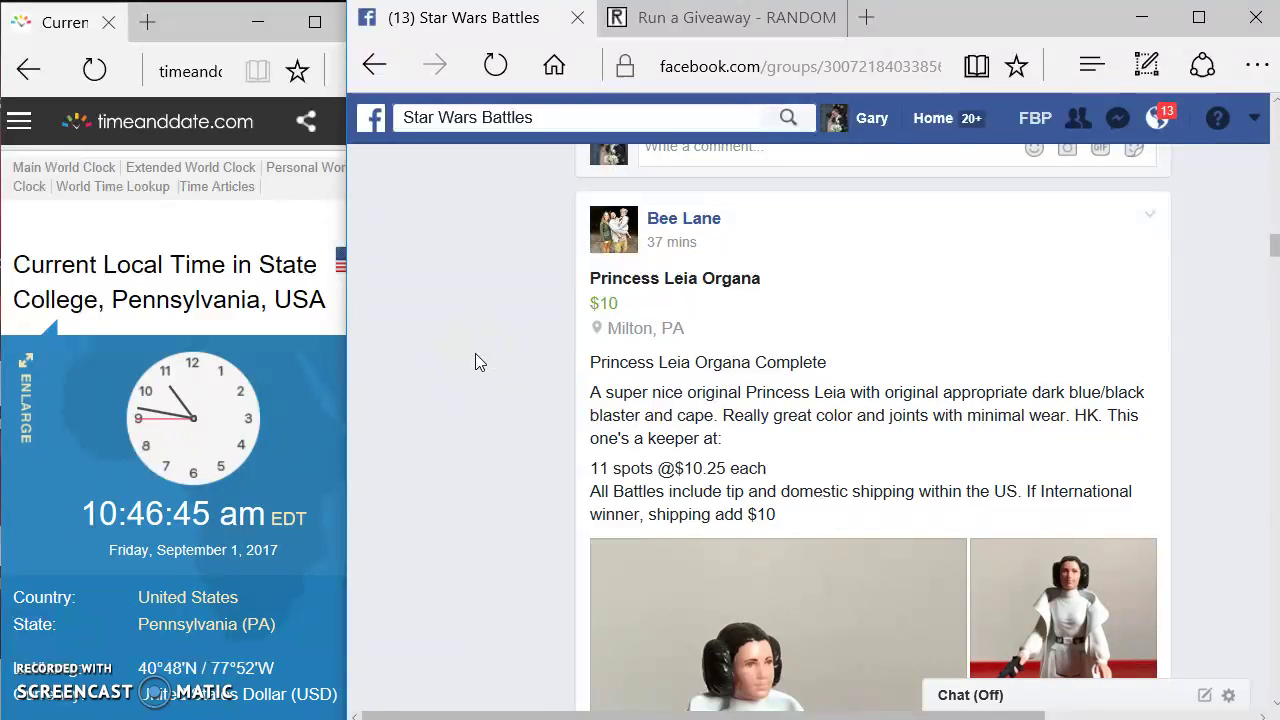
pyautogui.scroll(-8, 475, 353)
pyautogui.scroll(-3, 488, 368)
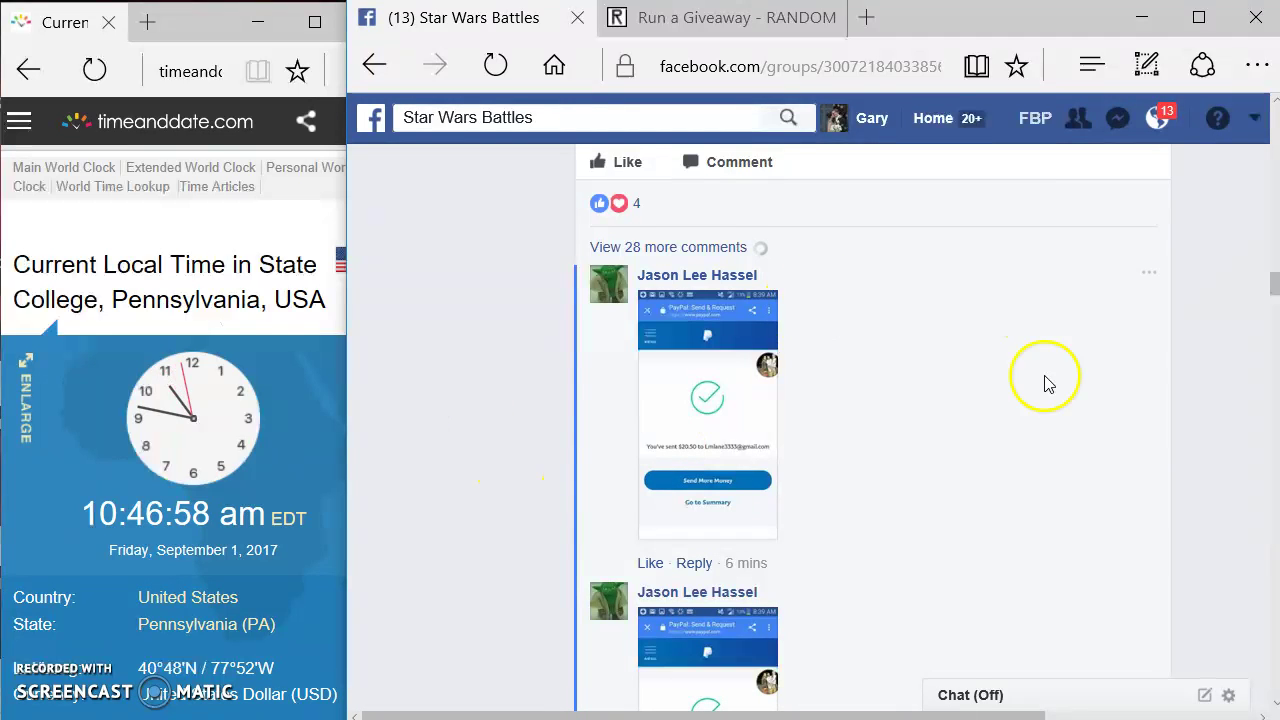
pyautogui.scroll(2, 545, 387)
pyautogui.scroll(4, 545, 387)
pyautogui.scroll(-3, 545, 387)
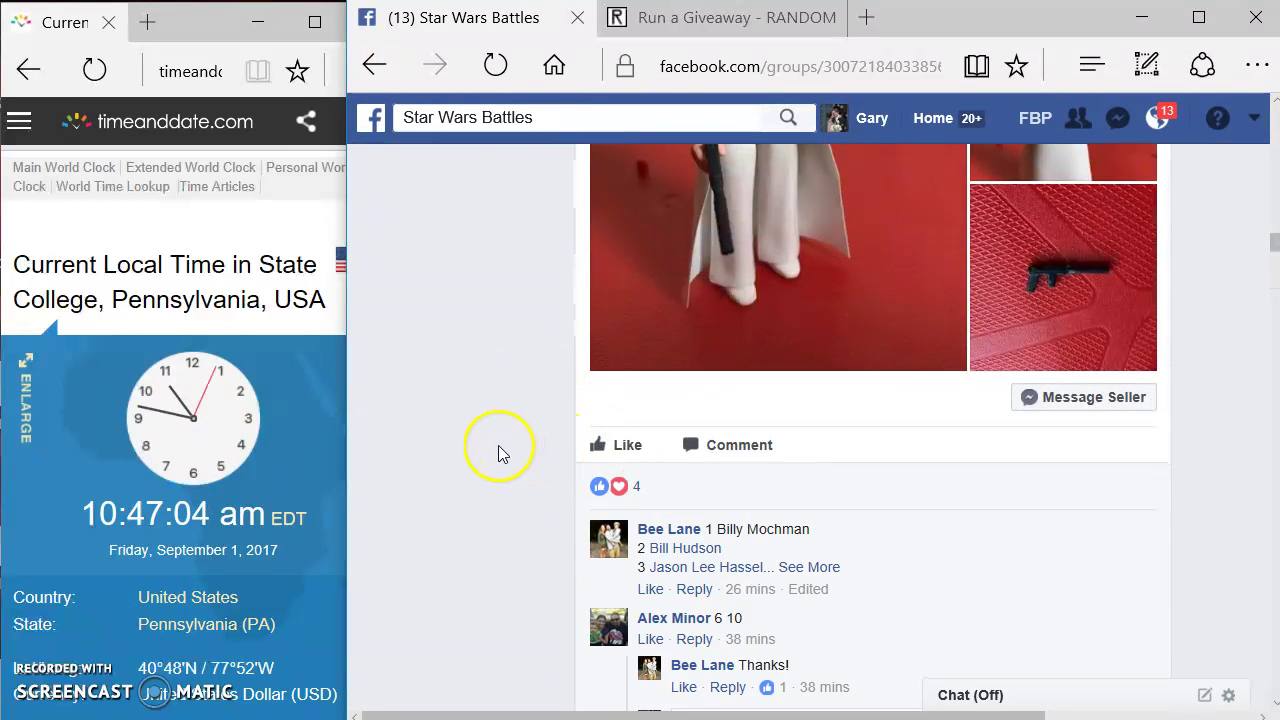
pyautogui.scroll(-2, 490, 460)
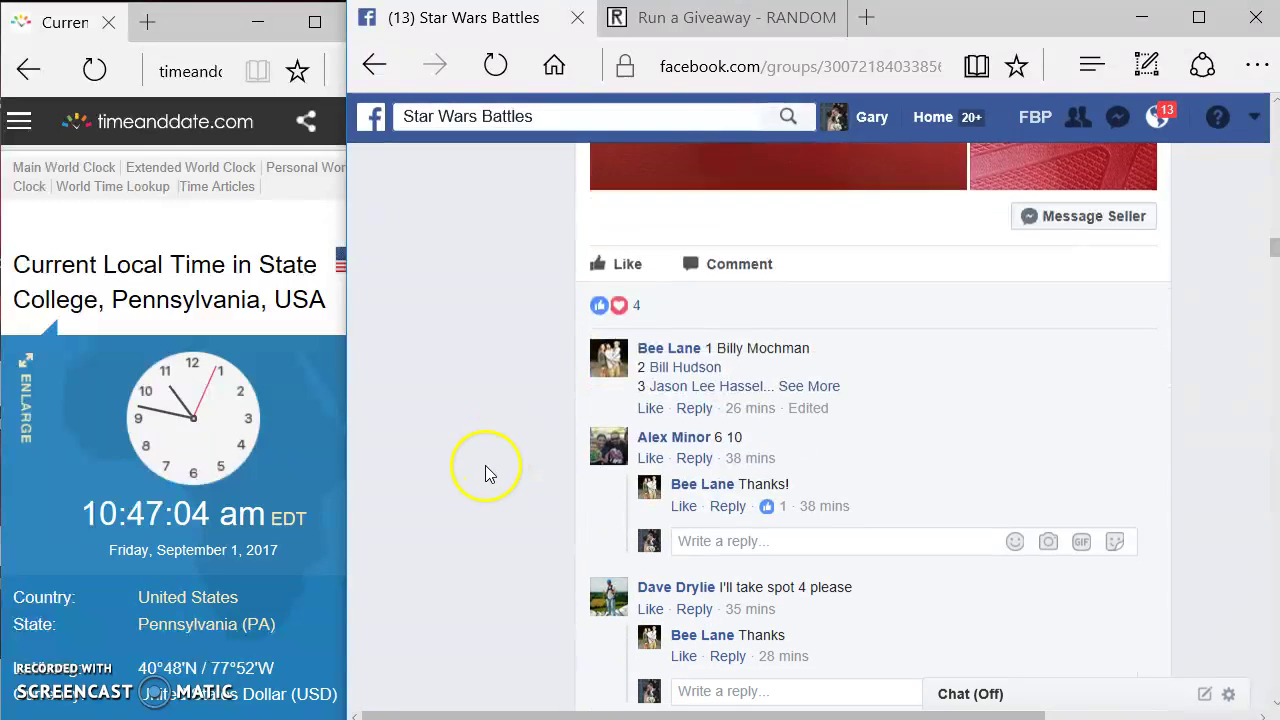
# Expand the spot list comment to show all eleven spots
pyautogui.click(805, 383)
pyautogui.scroll(-7, 520, 471)
pyautogui.scroll(-9, 552, 454)
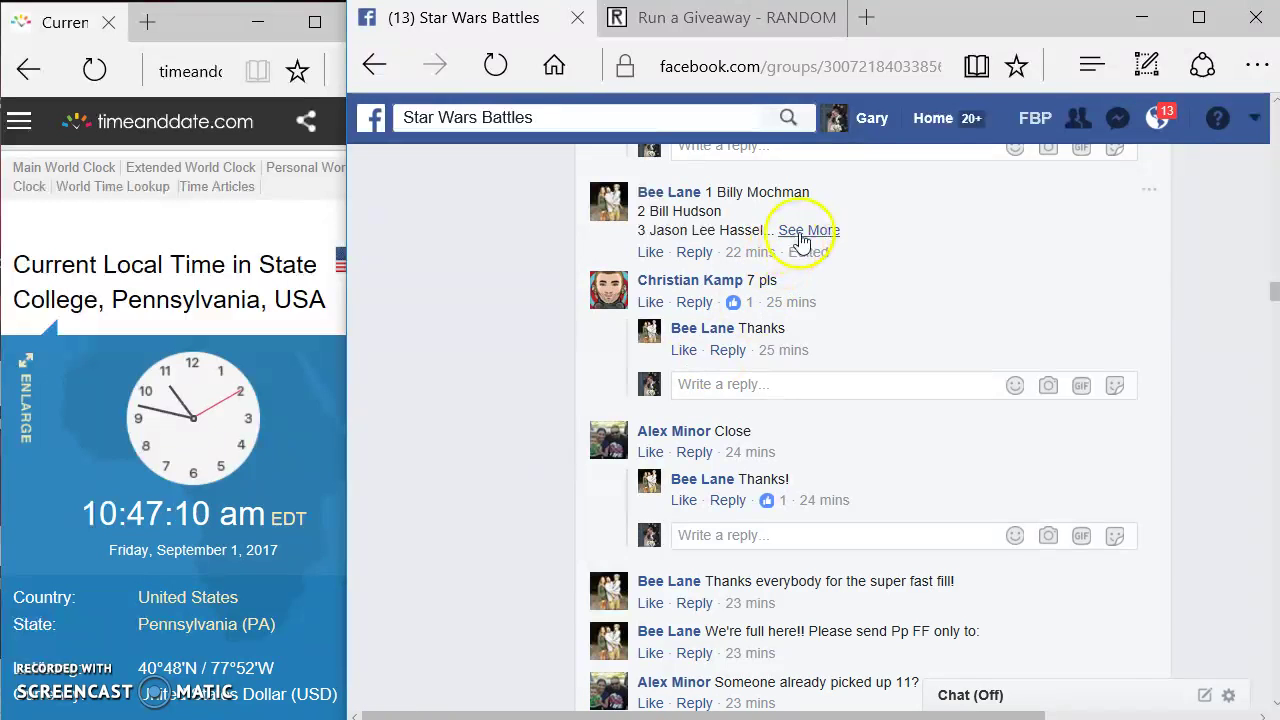
pyautogui.click(808, 232)
pyautogui.scroll(-5, 550, 400)
pyautogui.scroll(-15, 569, 403)
pyautogui.scroll(-10, 580, 410)
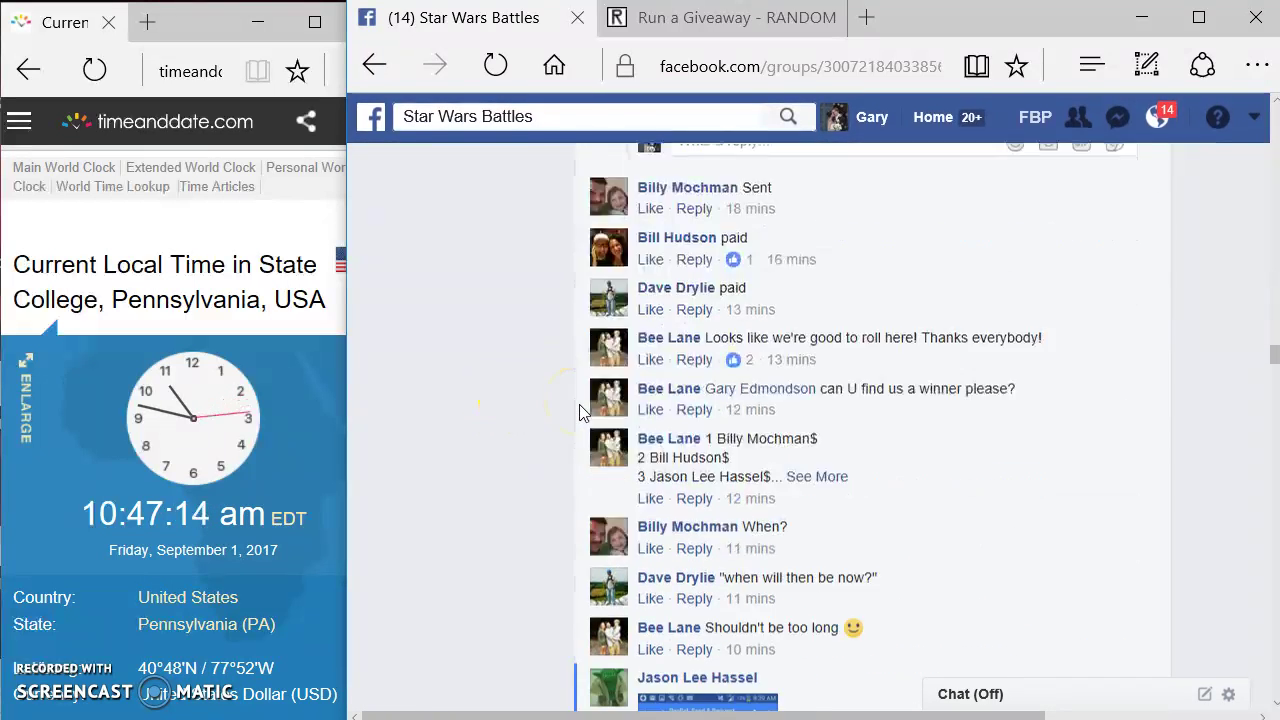
pyautogui.scroll(-20, 541, 410)
pyautogui.scroll(5, 541, 417)
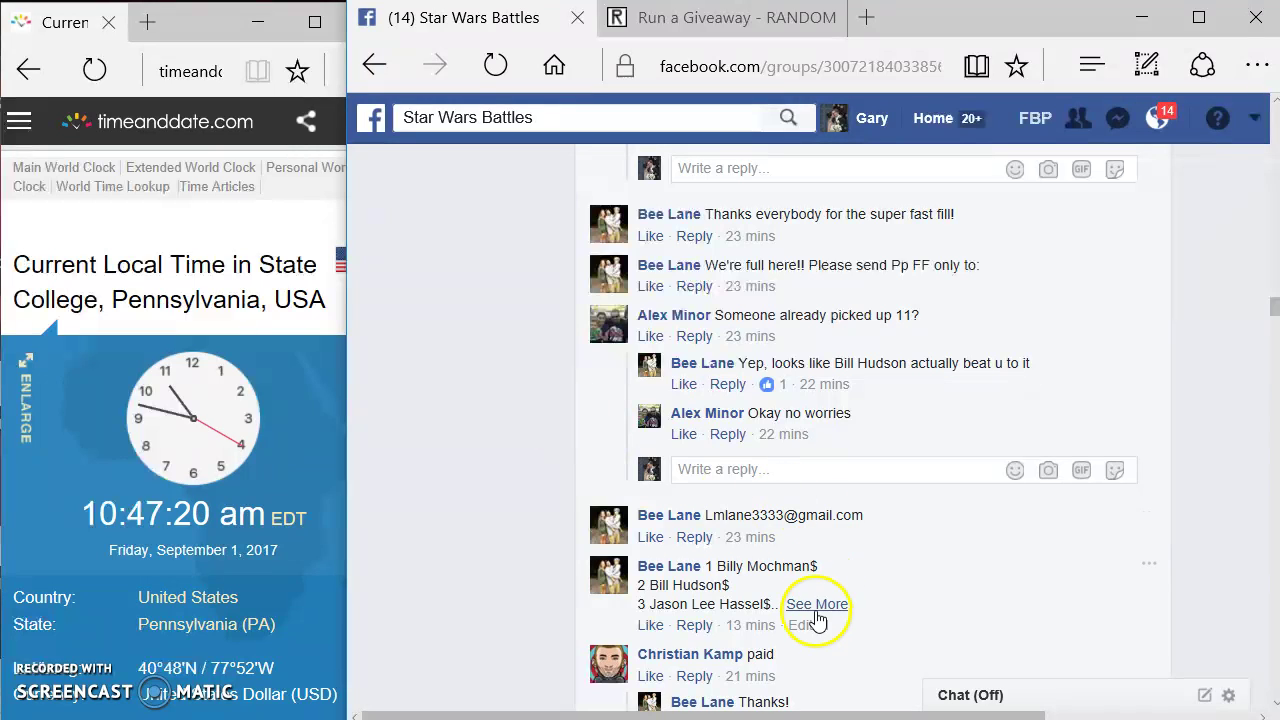
pyautogui.click(816, 604)
pyautogui.scroll(-1, 930, 620)
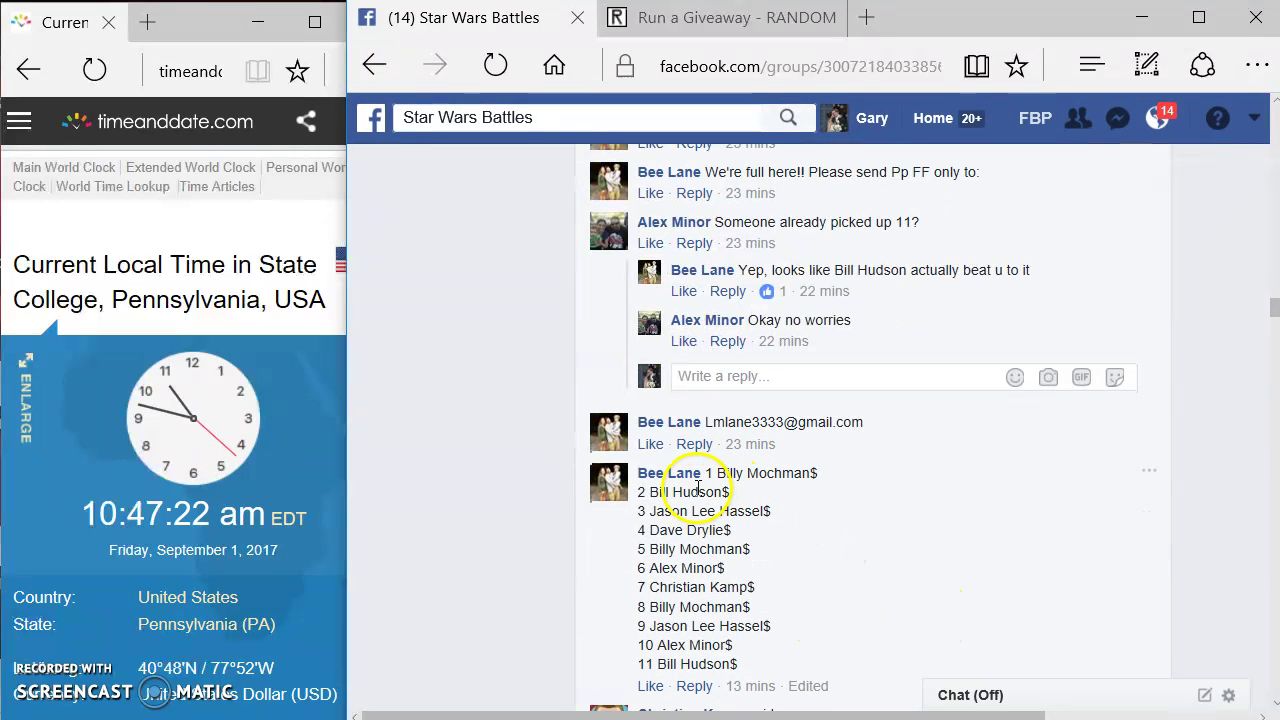
# Select and copy the complete 1–11 spot list text
pyautogui.moveTo(706, 473)
pyautogui.mouseDown()
pyautogui.moveTo(766, 651)
pyautogui.moveTo(755, 670)
pyautogui.mouseUp()
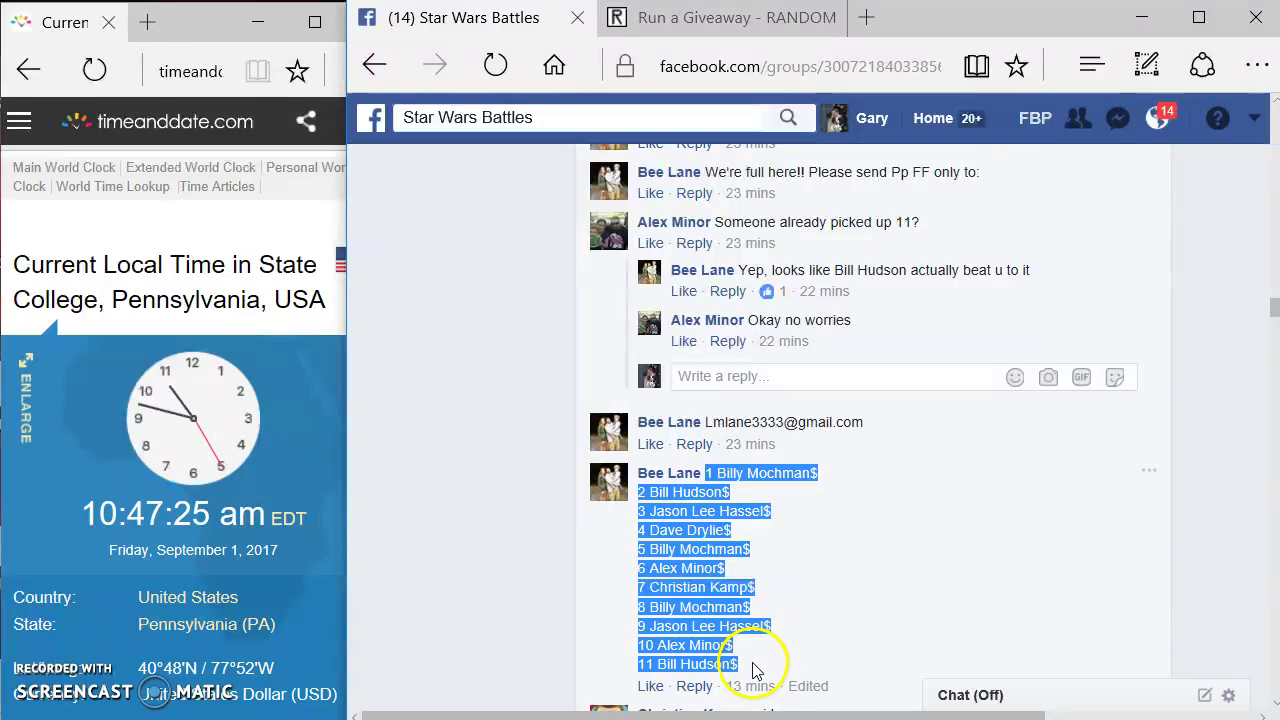
pyautogui.rightClick(678, 589)
pyautogui.click(708, 706)
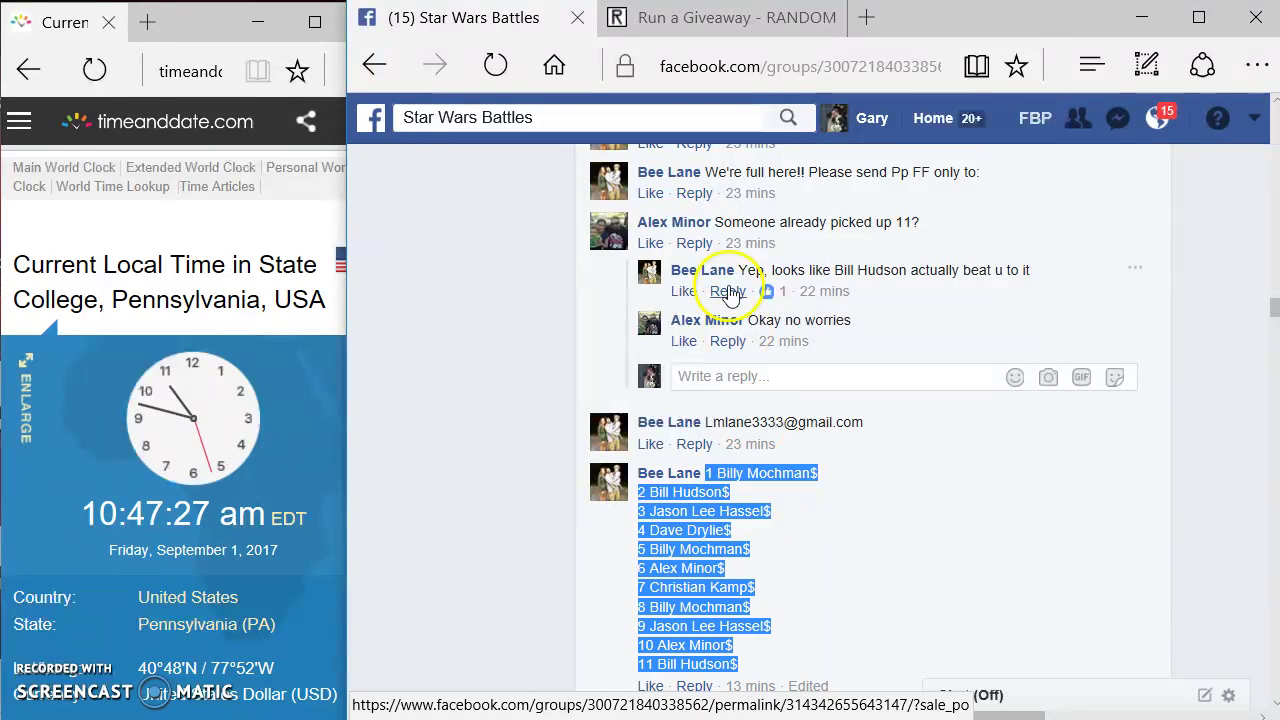
# Paste the 11 copied spots into the Run a Giveaway entries box
pyautogui.click(703, 38)
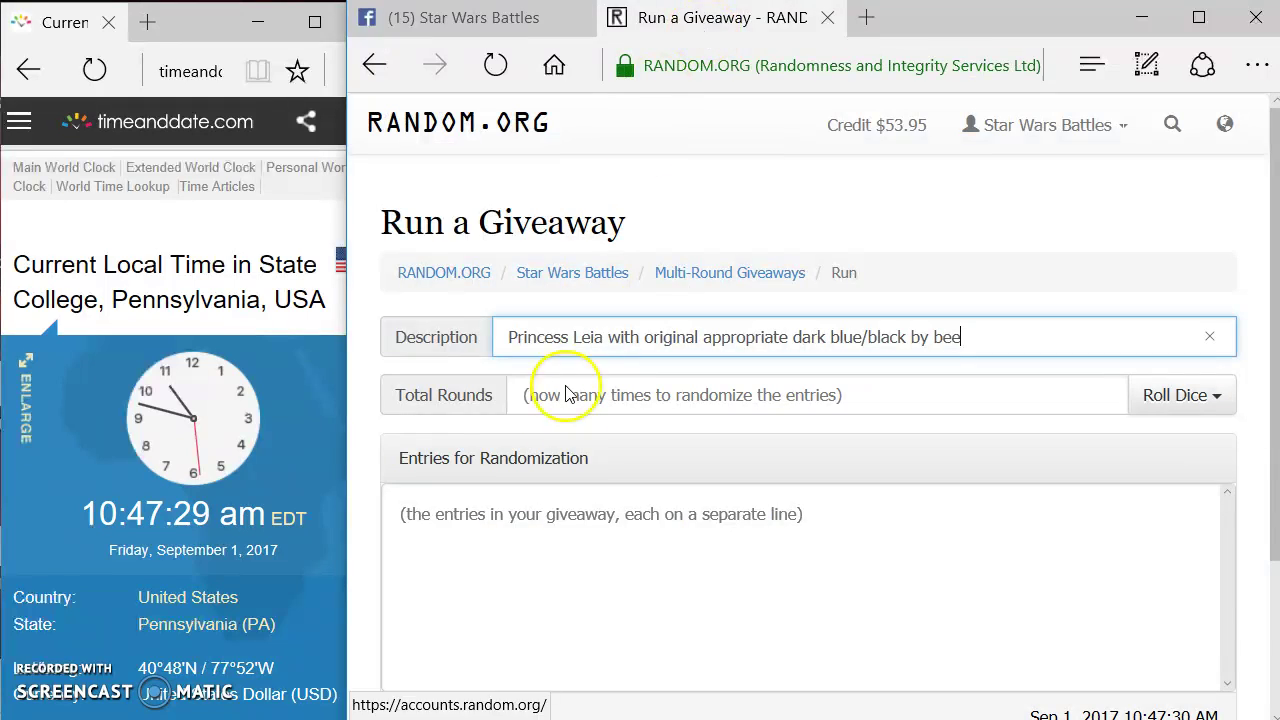
pyautogui.click(514, 512)
pyautogui.rightClick(521, 521)
pyautogui.click(560, 583)
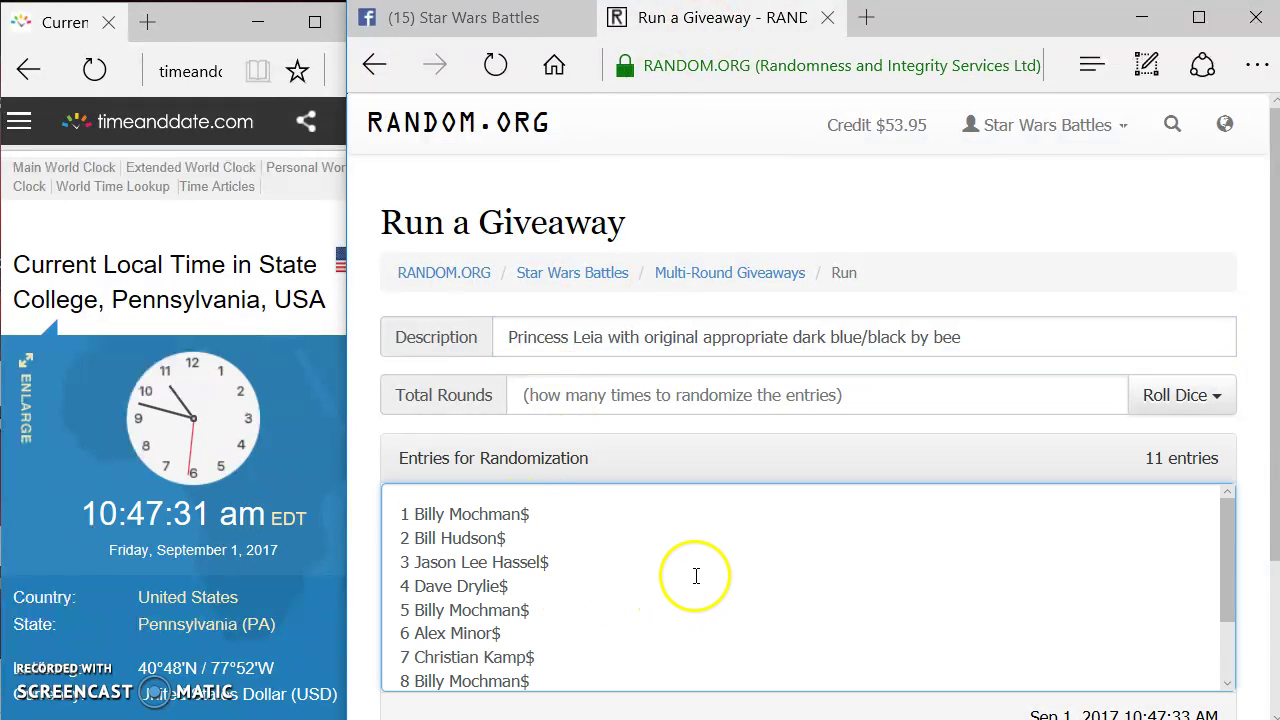
pyautogui.scroll(-3, 706, 566)
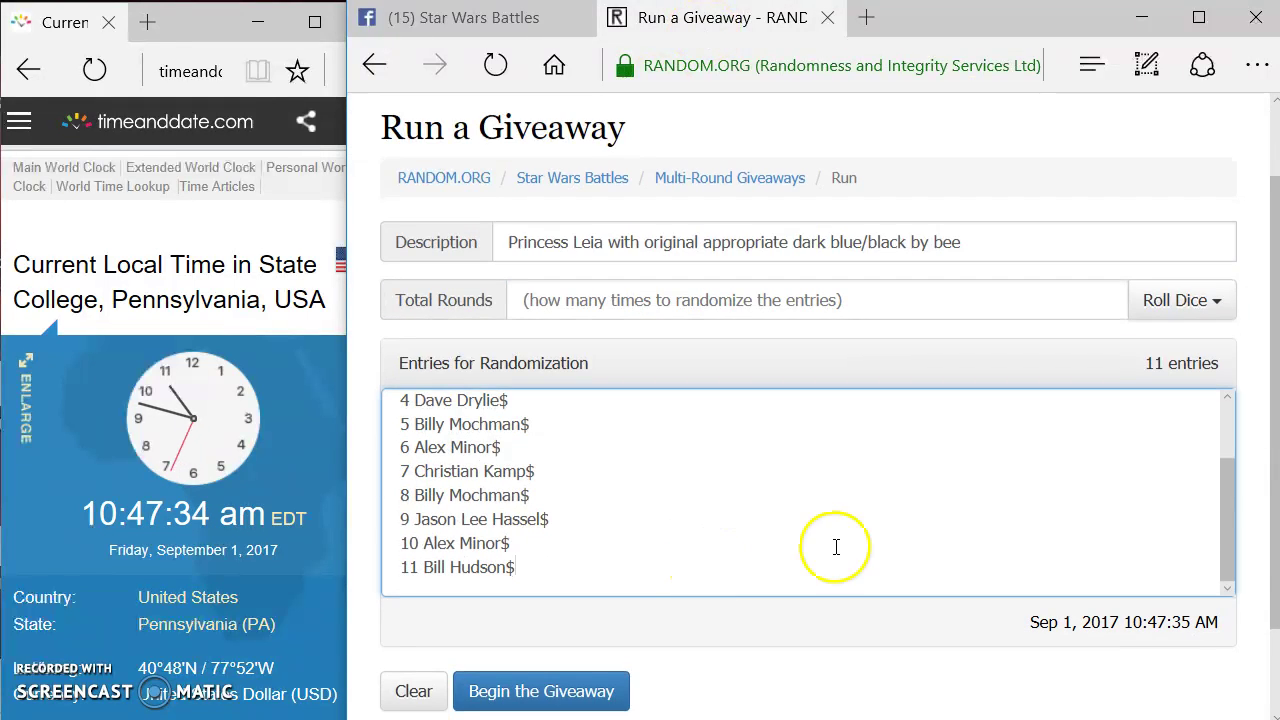
# Roll 2d6 to set Total Rounds to 7
pyautogui.click(1171, 300)
pyautogui.click(1089, 343)
pyautogui.click(1108, 418)
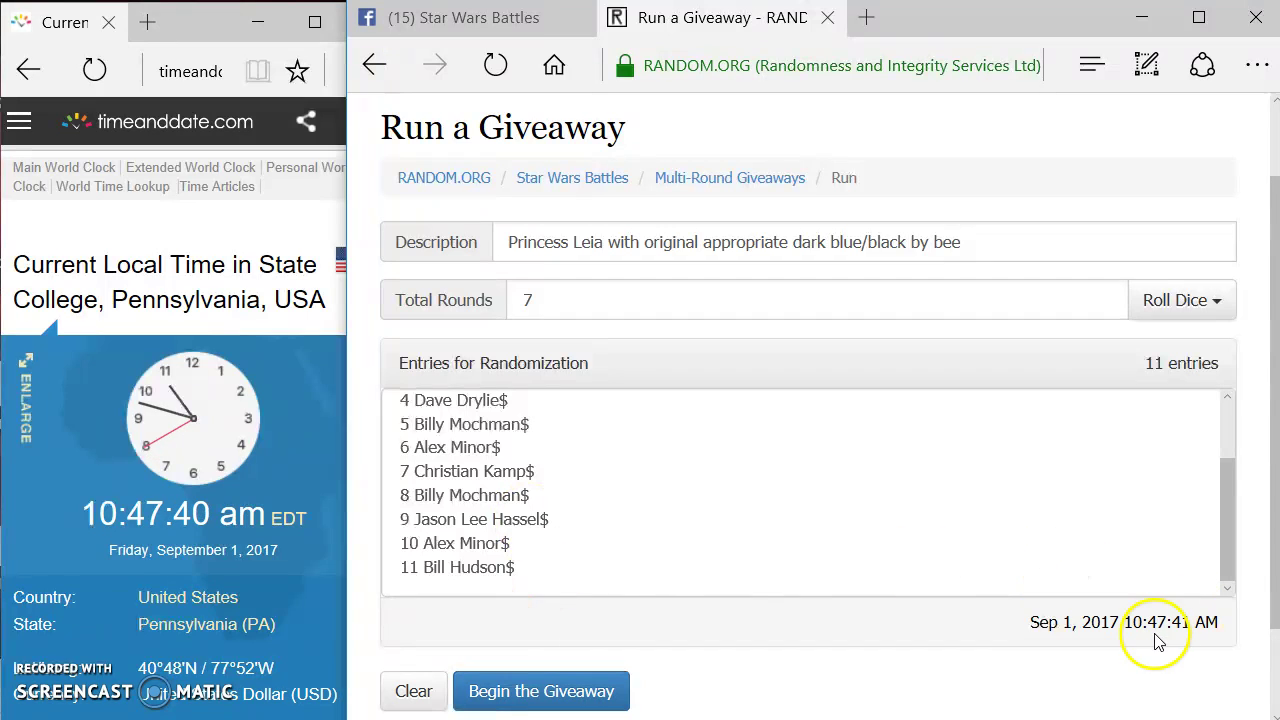
# Start the 7-round giveaway and draw rounds 2 through 6, leaving the final round
pyautogui.click(578, 690)
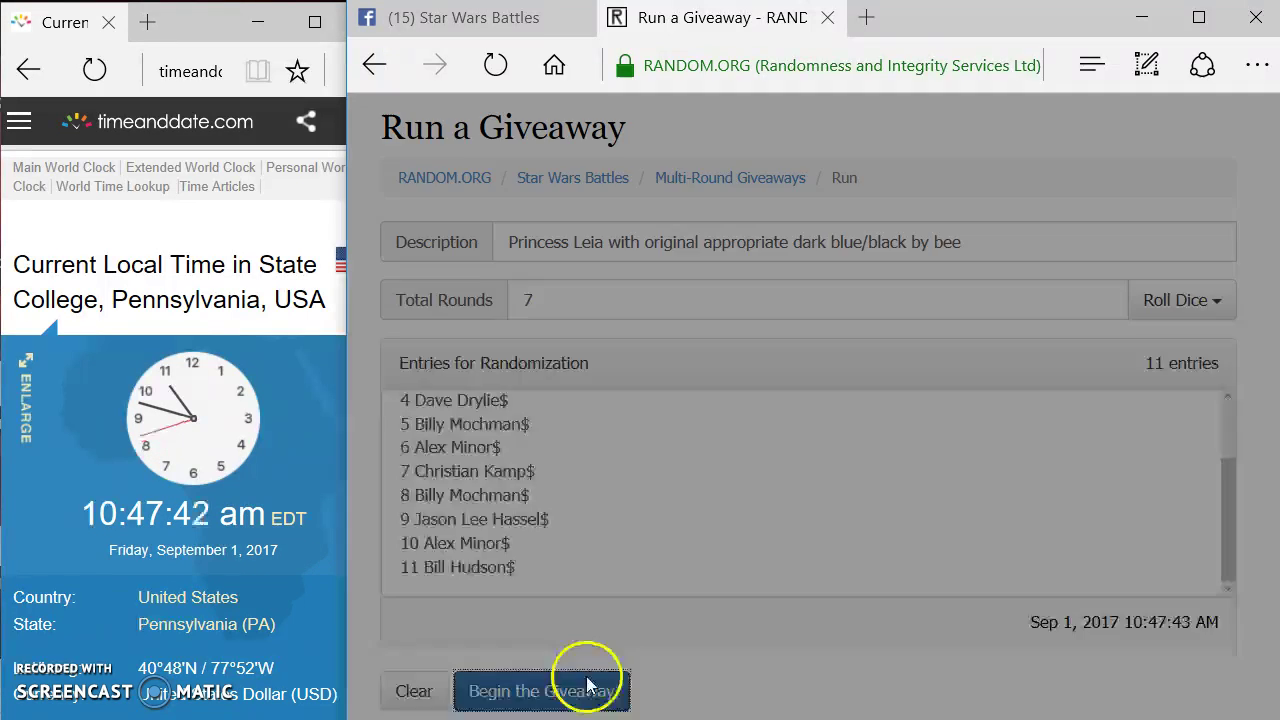
pyautogui.click(1032, 422)
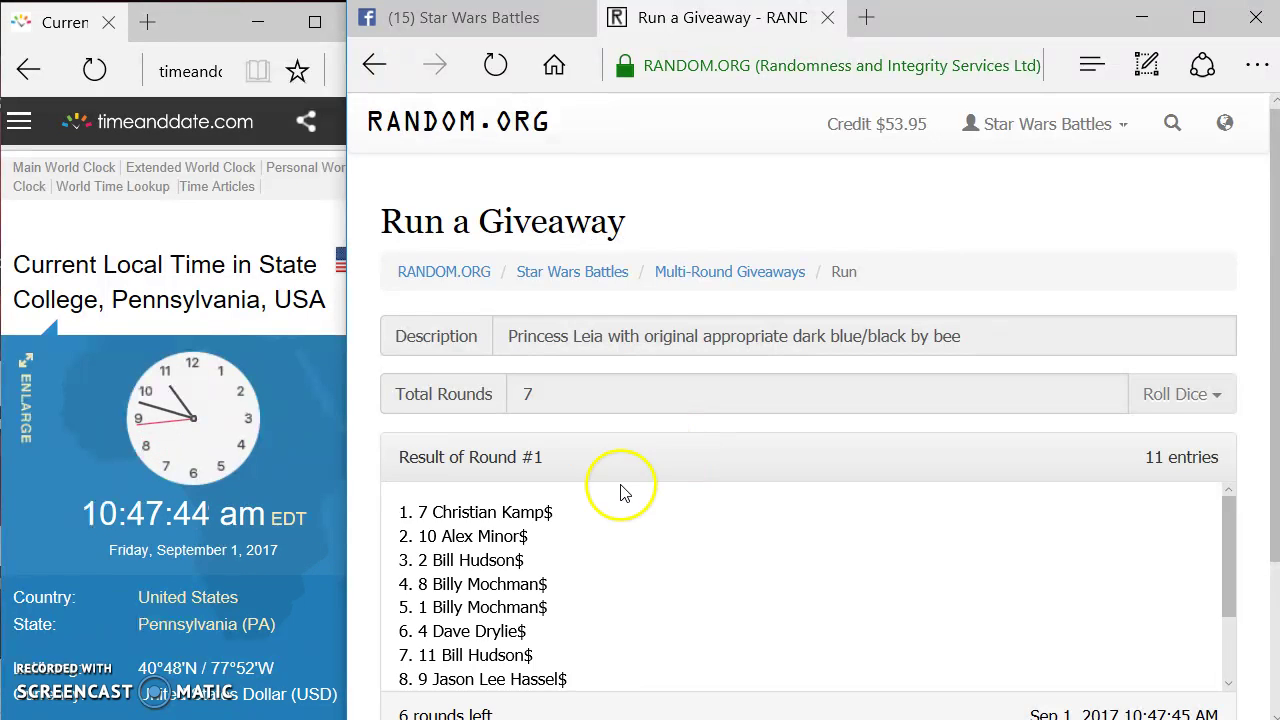
pyautogui.scroll(-5, 563, 510)
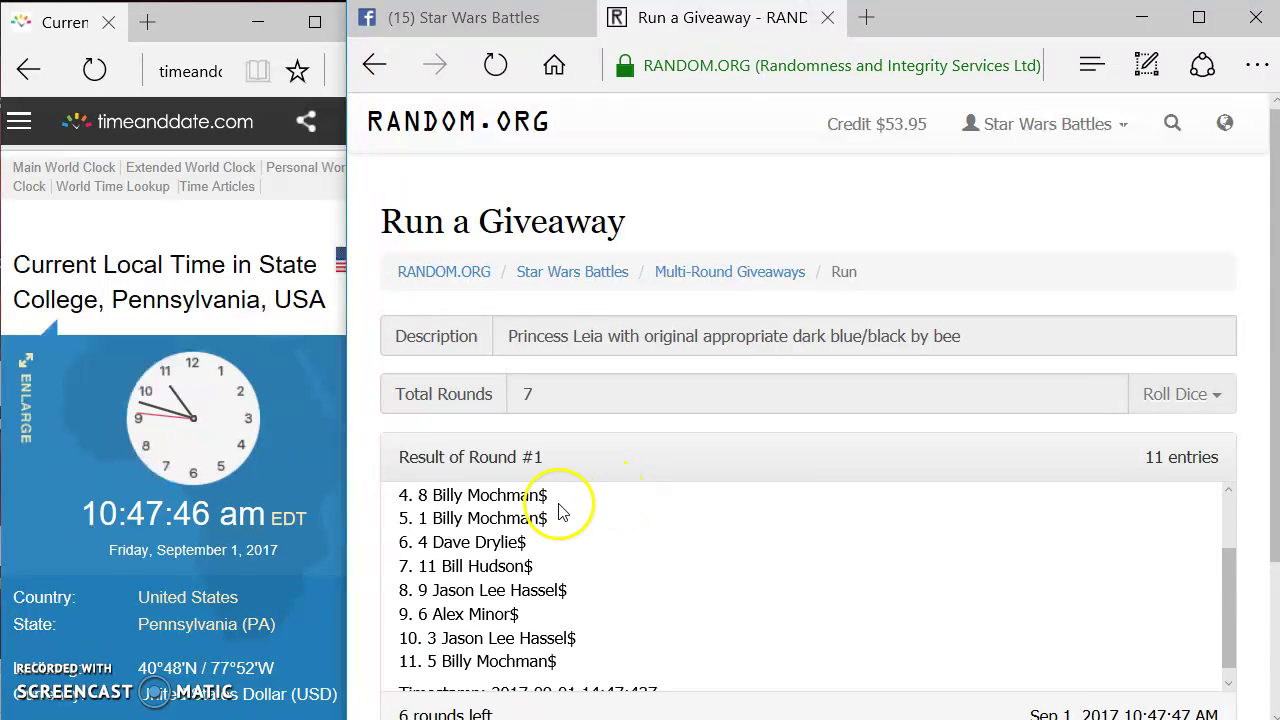
pyautogui.click(530, 597)
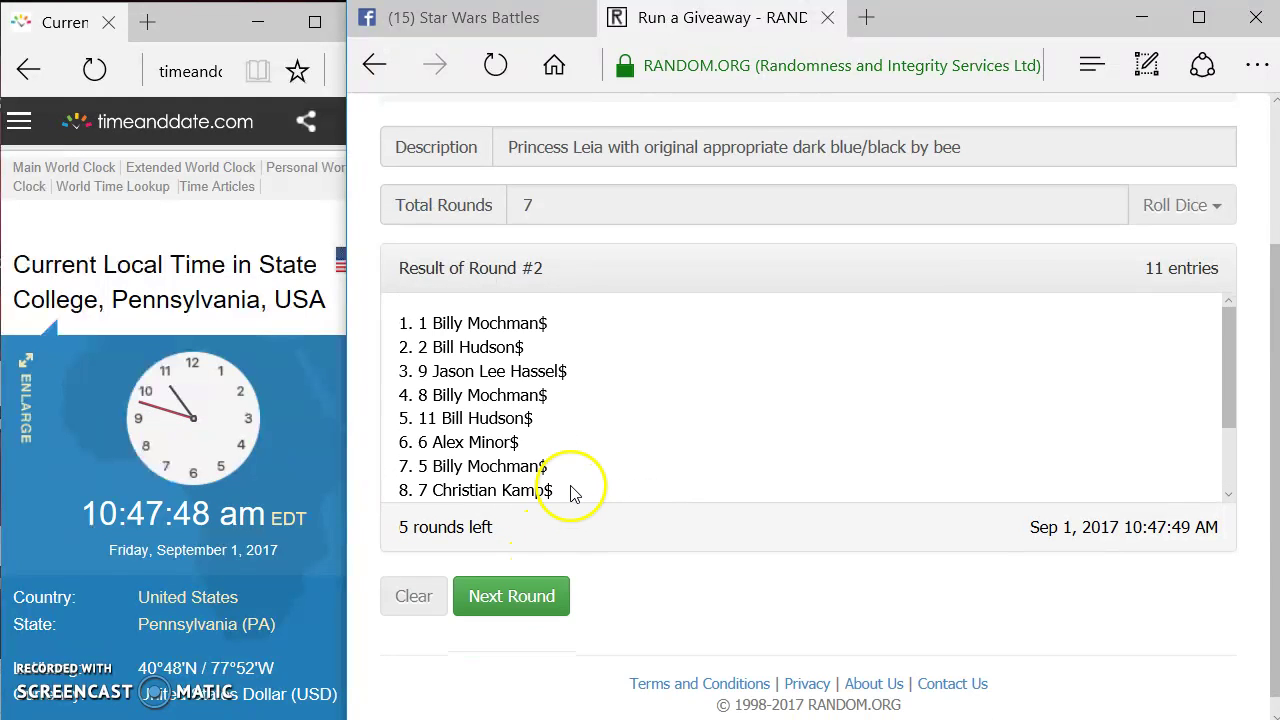
pyautogui.click(533, 605)
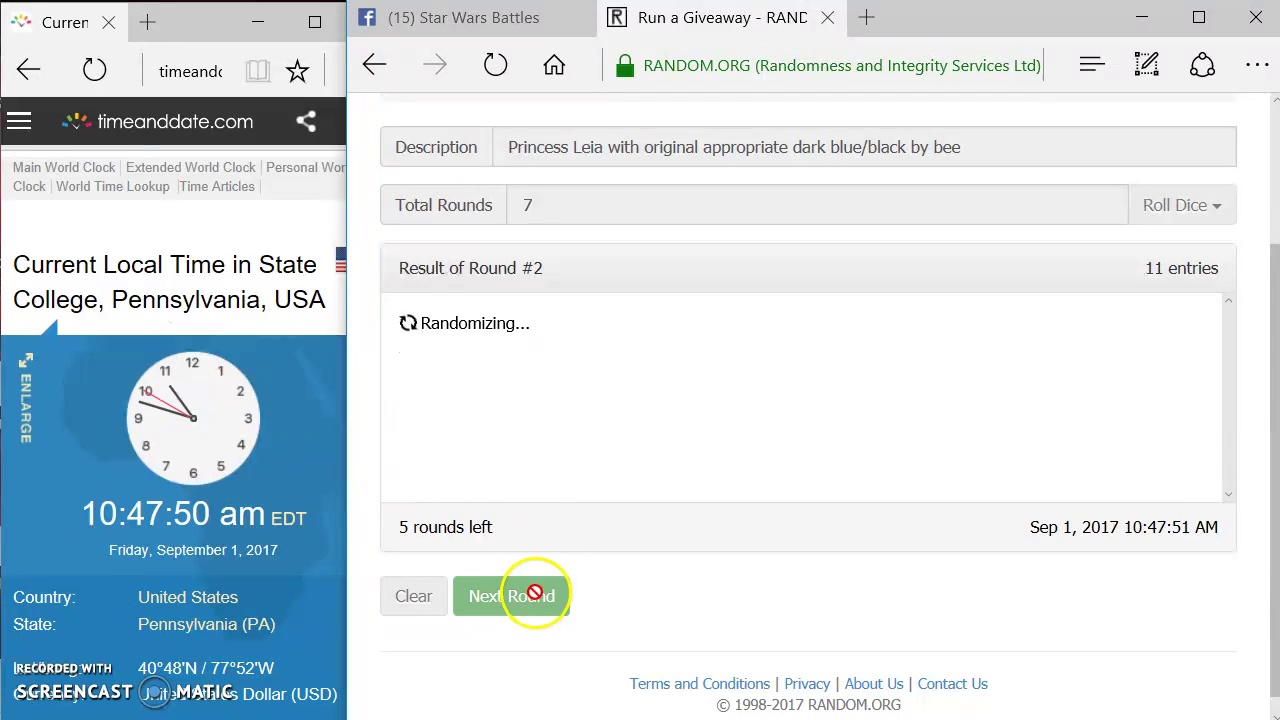
pyautogui.click(521, 593)
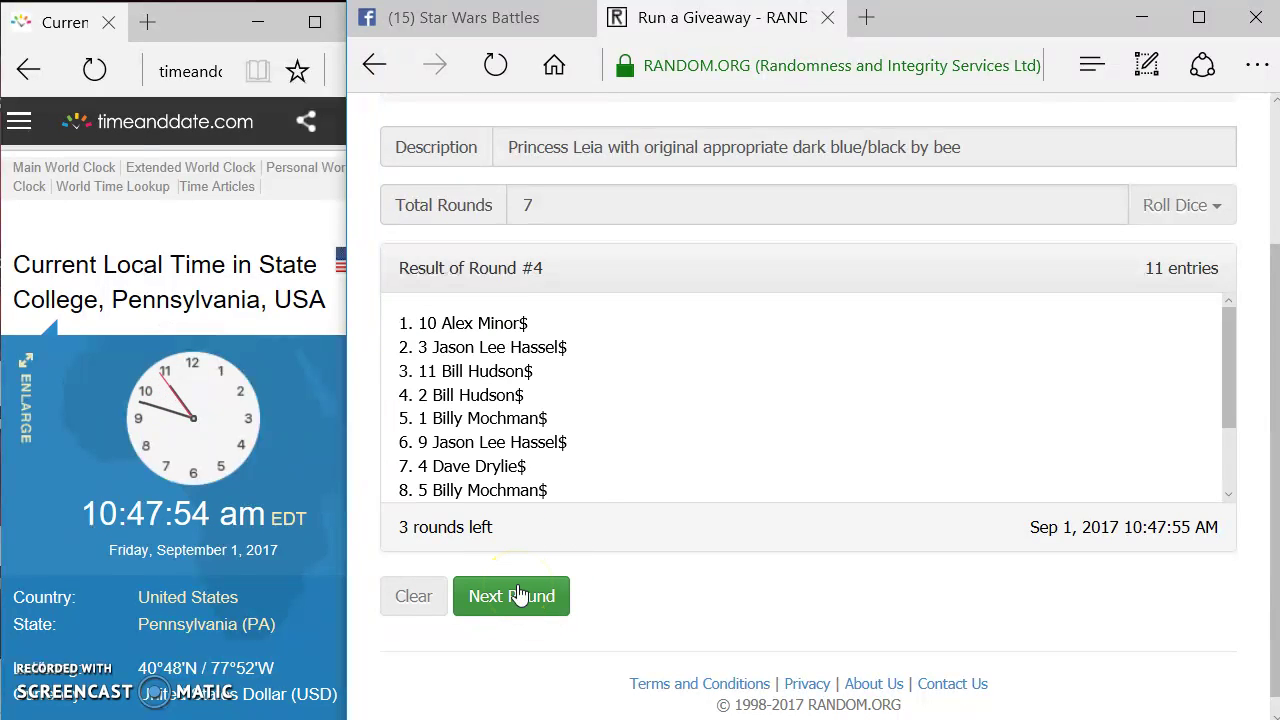
pyautogui.click(545, 598)
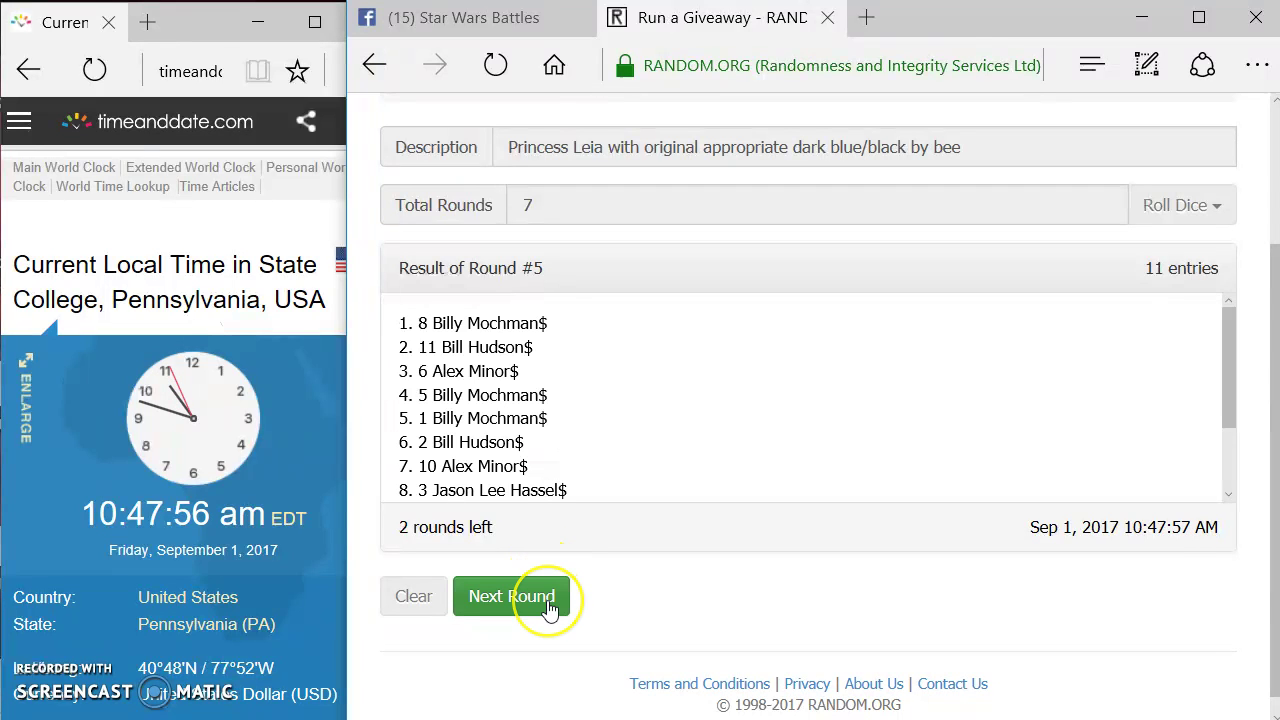
pyautogui.click(549, 608)
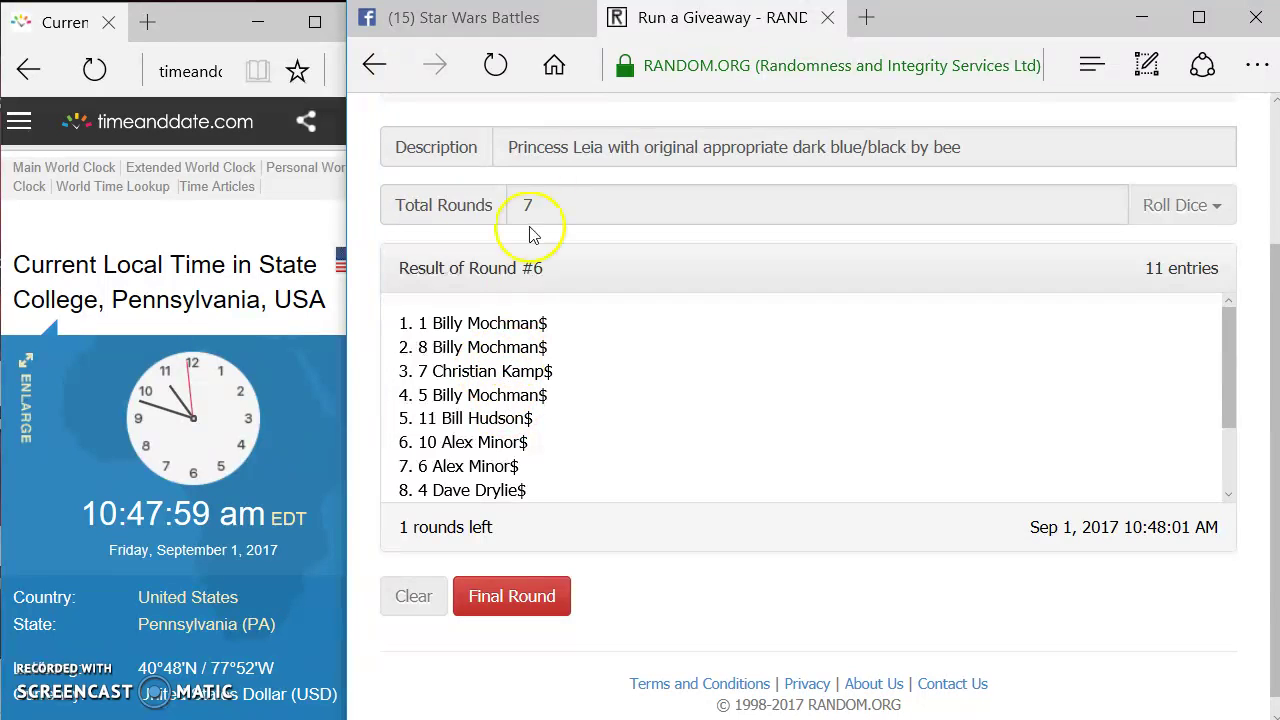
# Return to the Star Wars Battles group and scroll down the comment thread
pyautogui.click(480, 17)
pyautogui.scroll(-3, 808, 398)
pyautogui.scroll(-10, 771, 449)
pyautogui.scroll(-4, 757, 465)
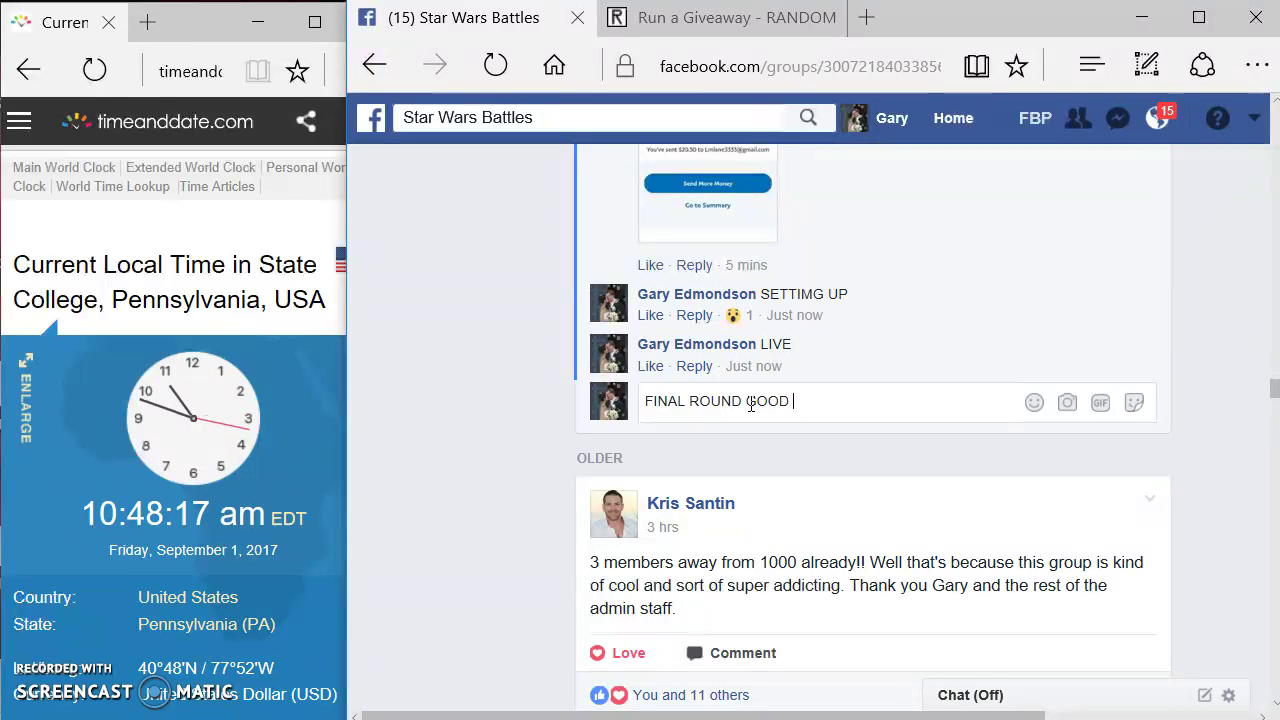
# Post the comment 'FINAL ROUND GOOD LUCK' in the thread
pyautogui.write('LUCK')
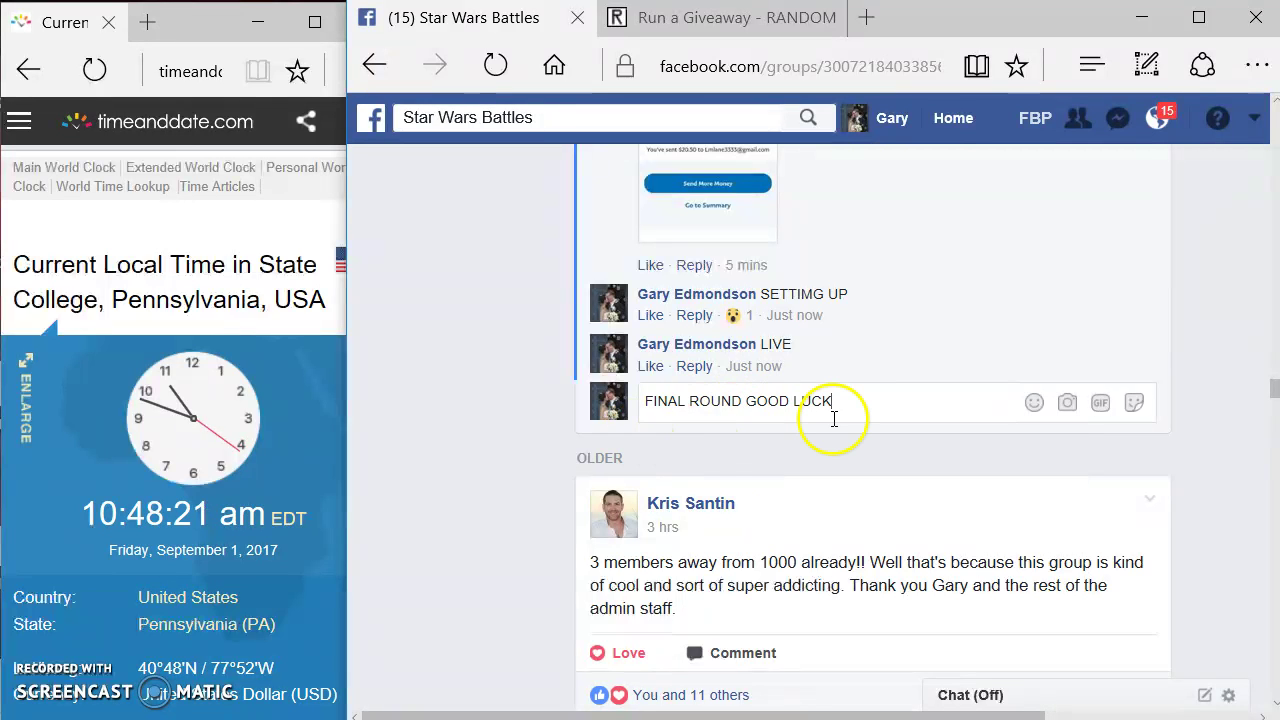
pyautogui.press('Return')
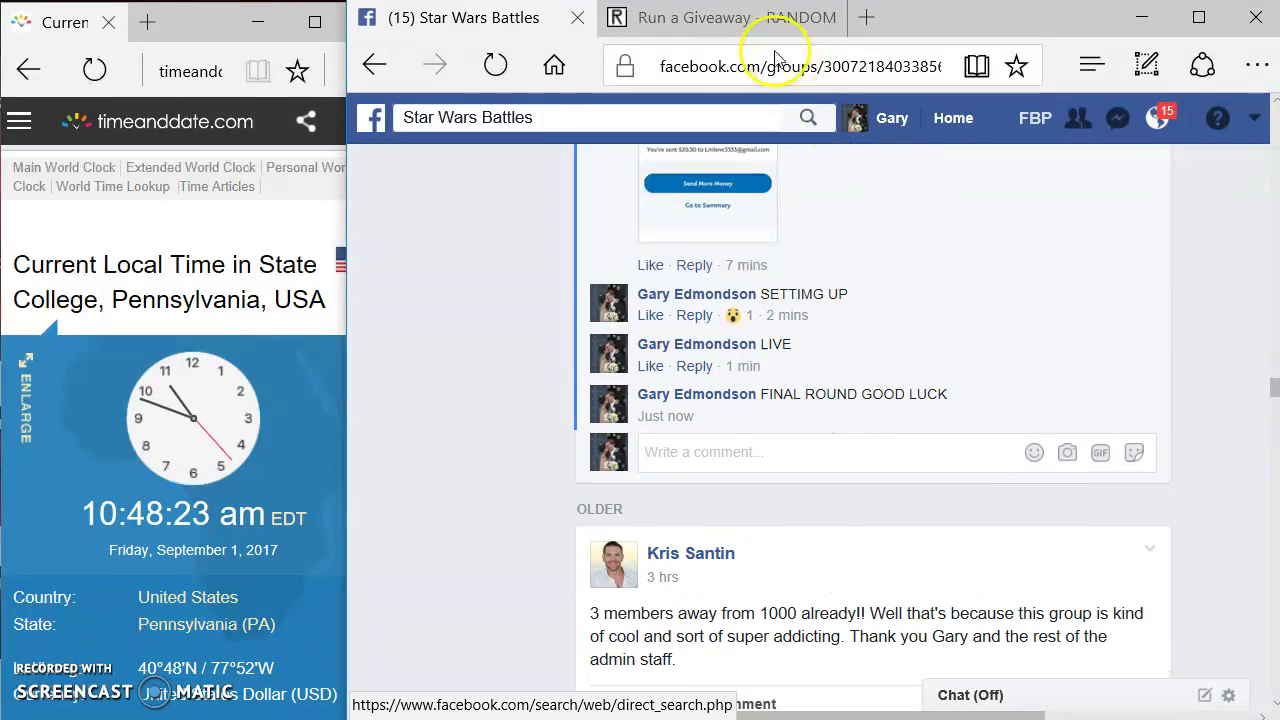
# Back on the giveaway, draw Round #7 and open the verification code link
pyautogui.click(760, 20)
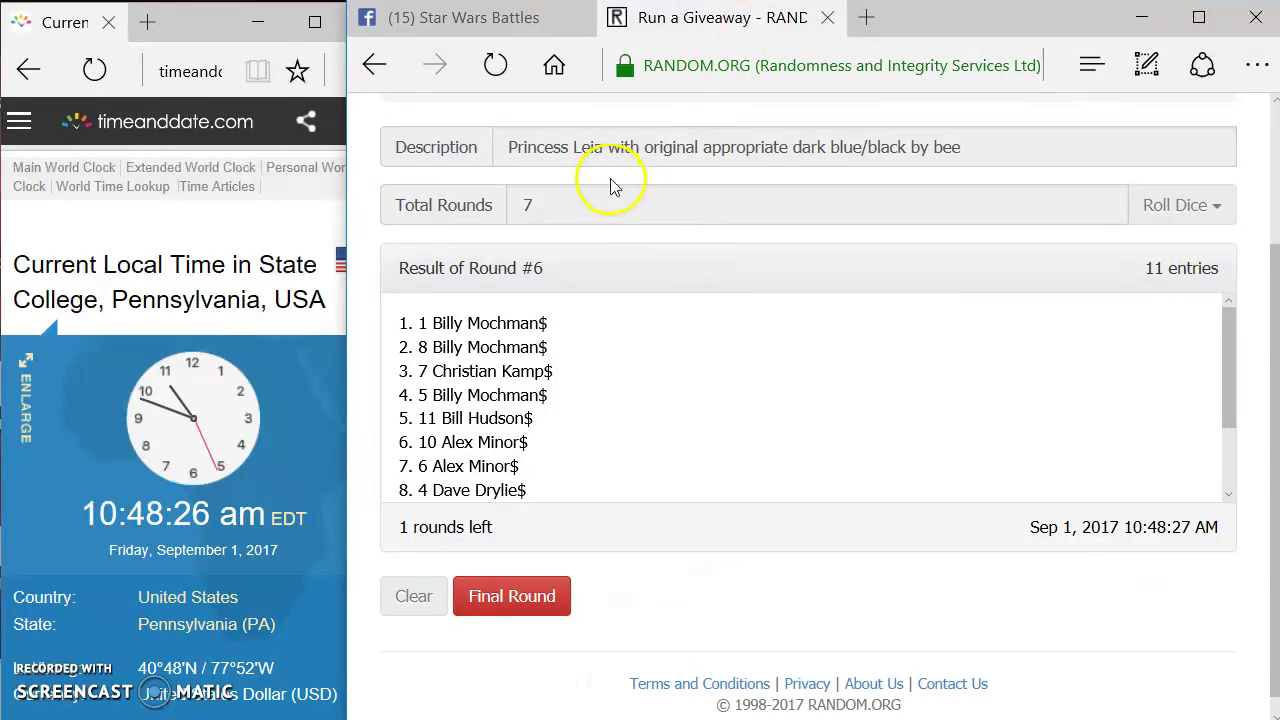
pyautogui.click(794, 194)
pyautogui.click(563, 597)
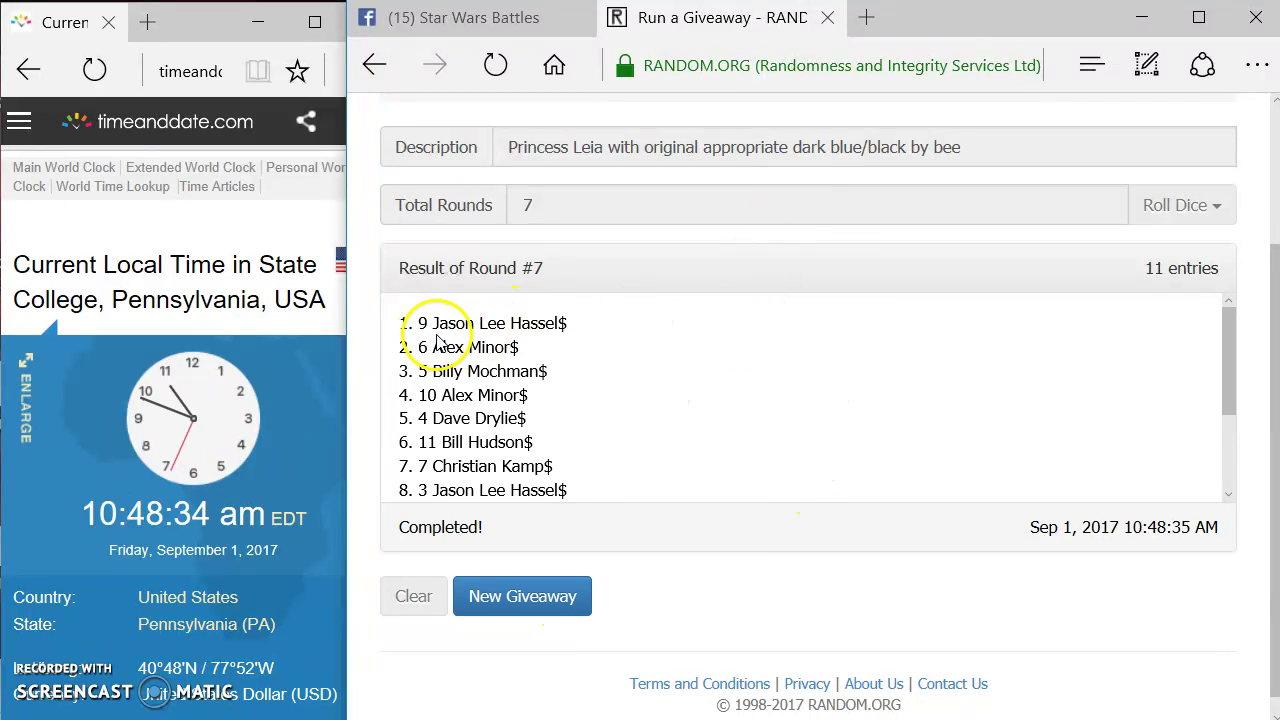
pyautogui.scroll(-3, 514, 323)
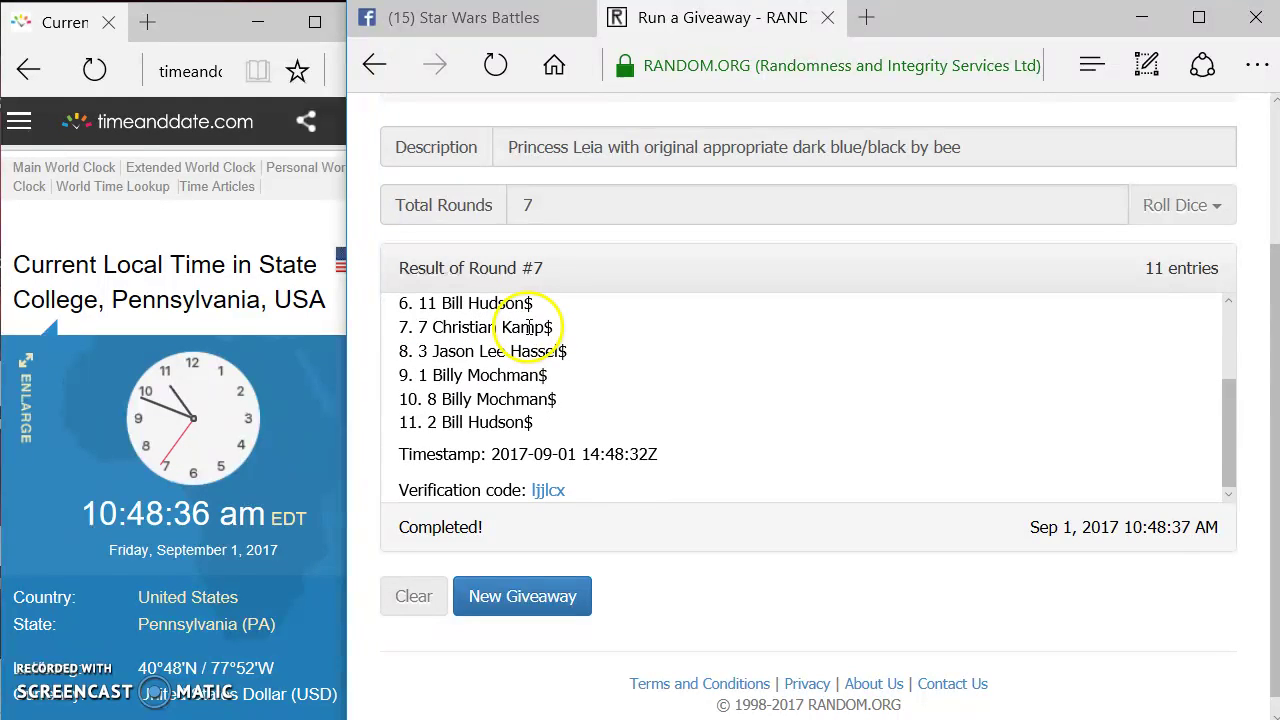
pyautogui.click(546, 490)
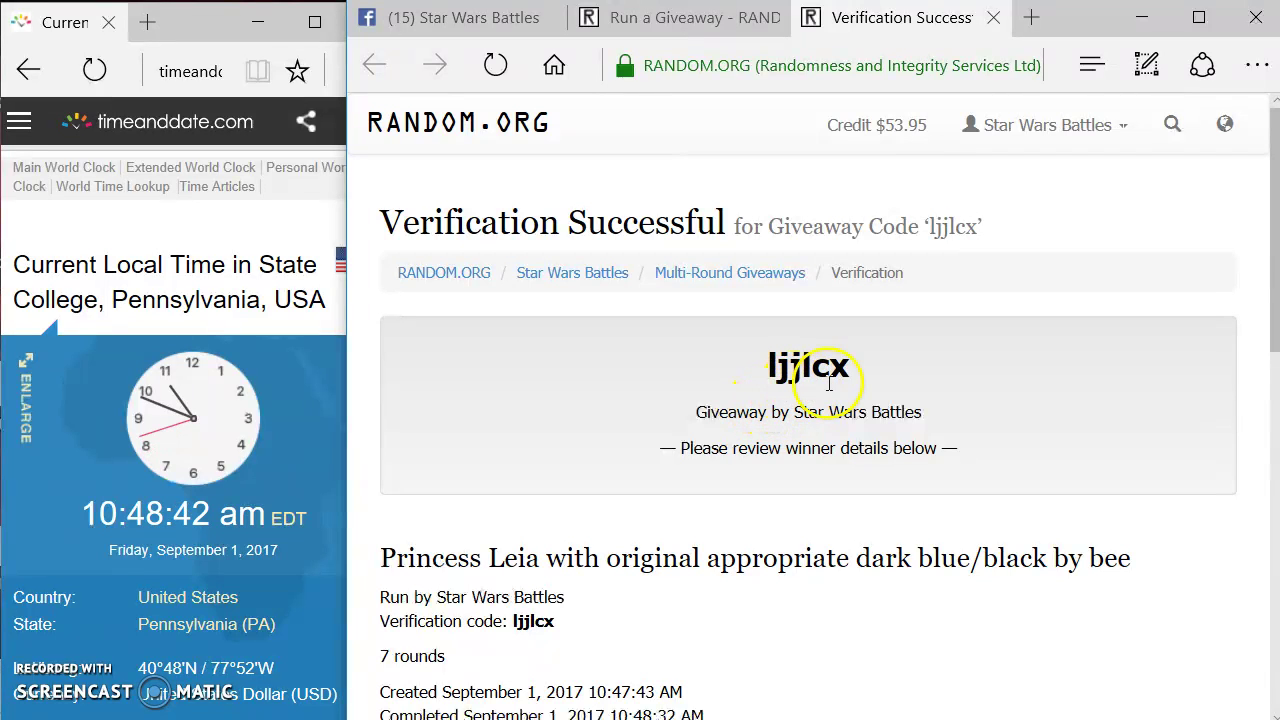
# Scroll the Verification Successful page down to the Round #7 – FINAL results
pyautogui.scroll(-7, 829, 383)
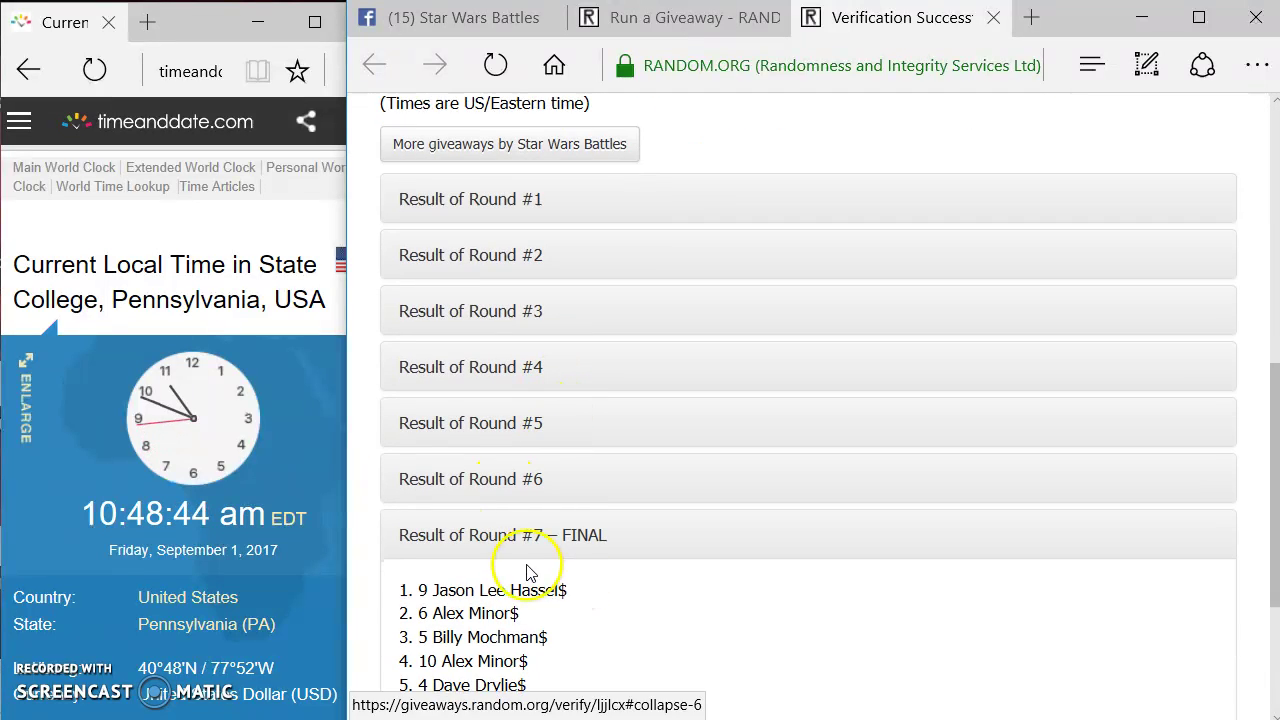
pyautogui.scroll(-3, 540, 600)
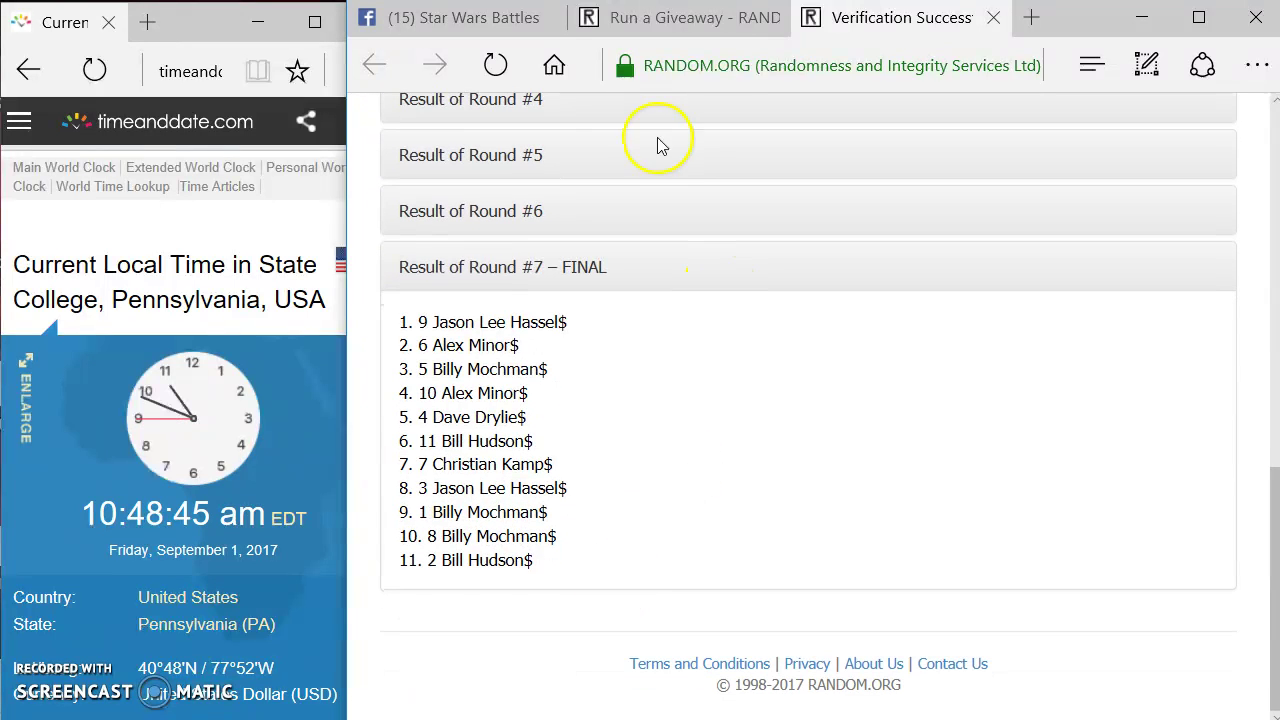
# Return to the Facebook thread and post the comment 'DONE'
pyautogui.click(488, 22)
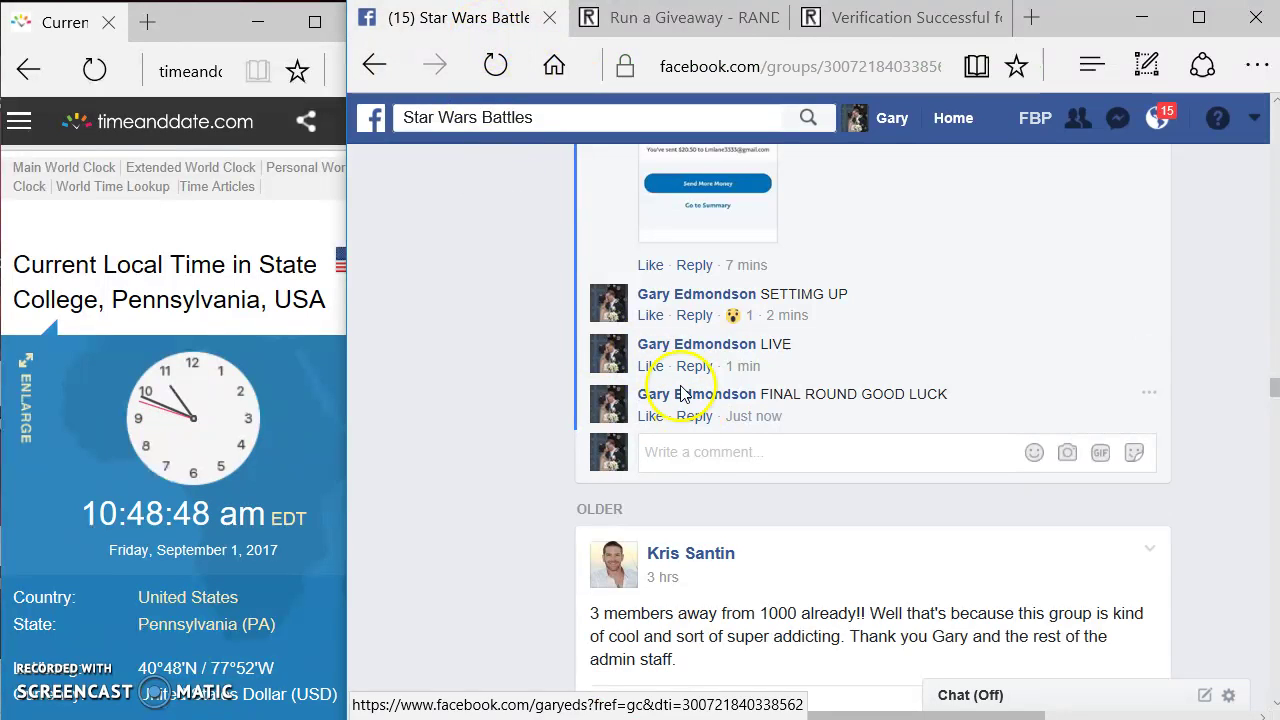
pyautogui.click(711, 463)
pyautogui.write('DO')
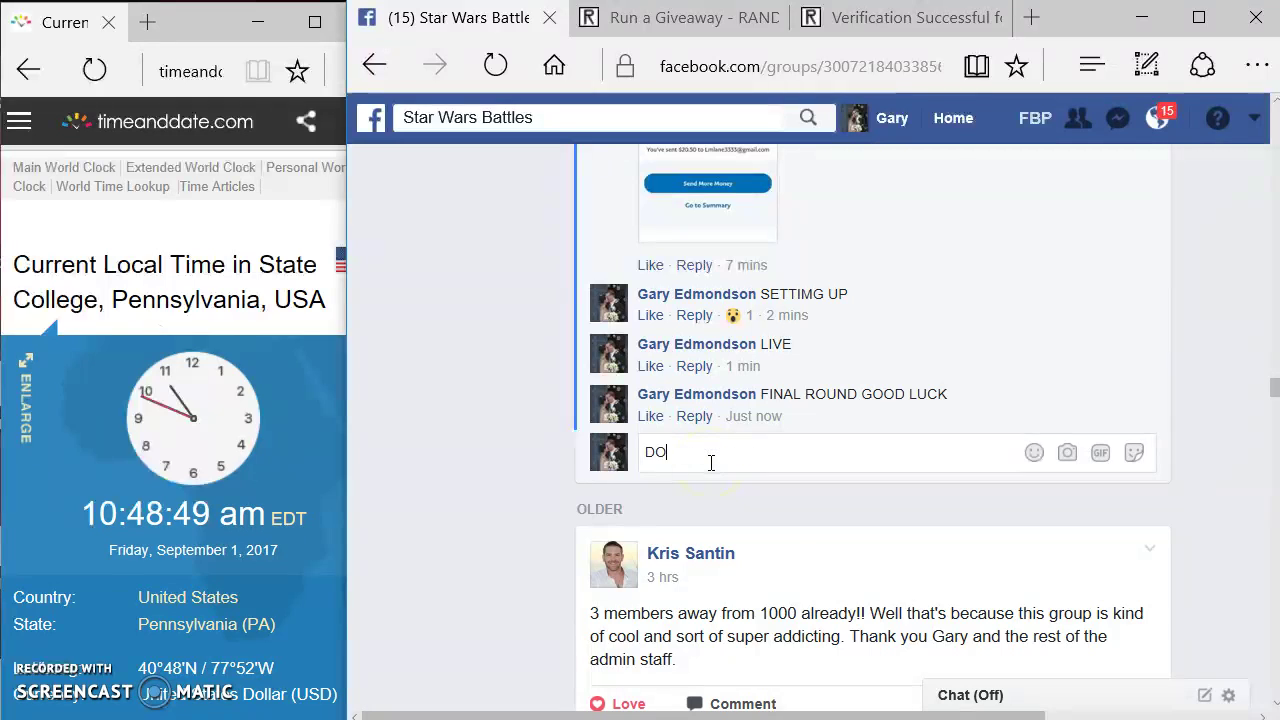
pyautogui.write('NE')
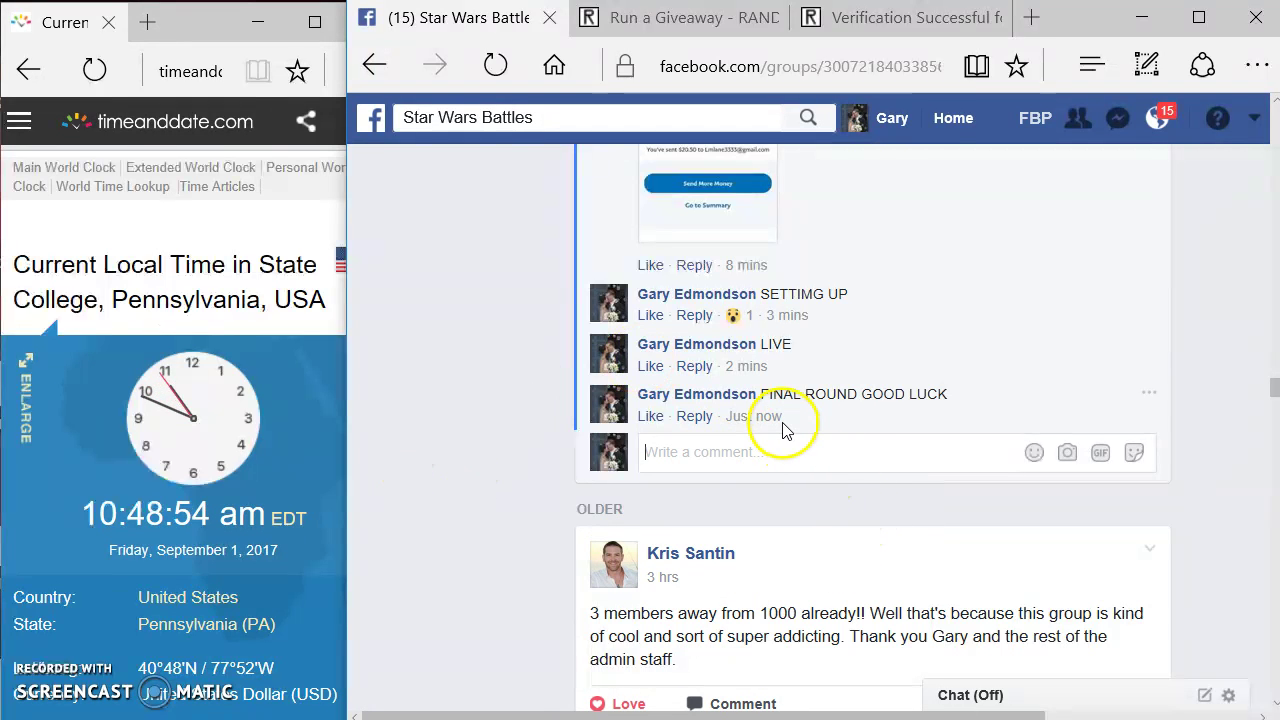
pyautogui.moveTo(774, 479)
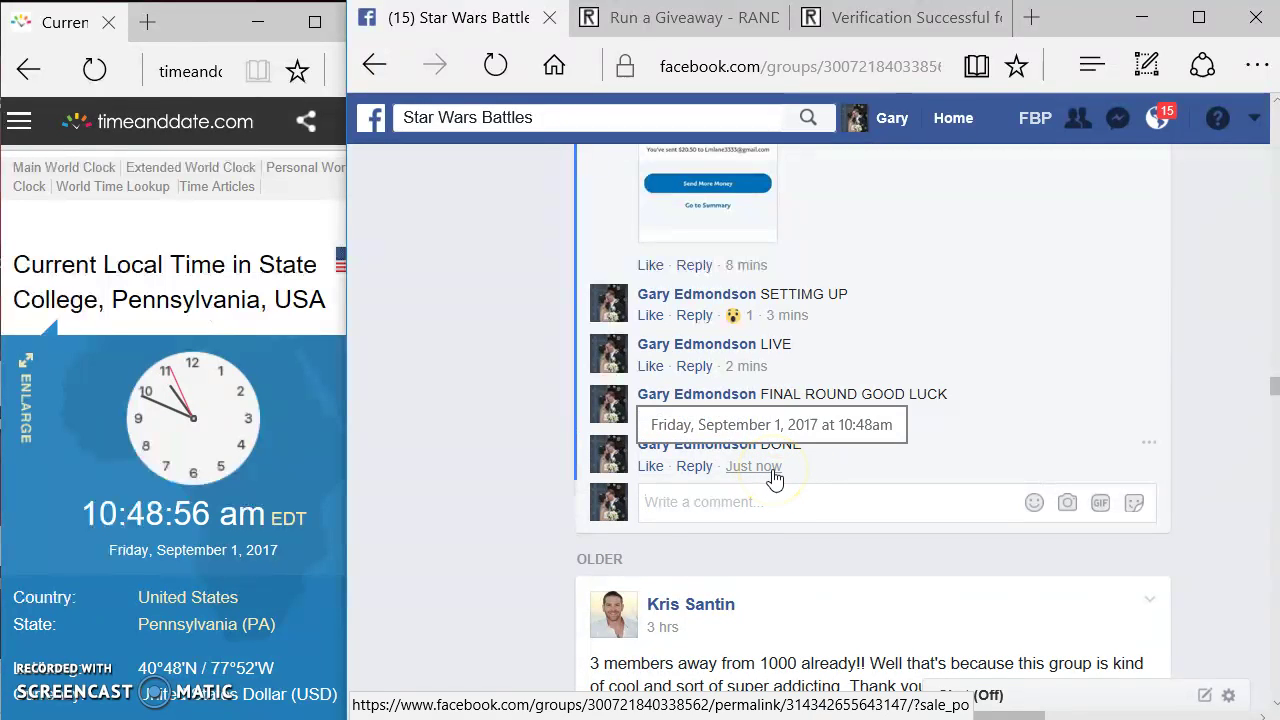
pyautogui.click(261, 576)
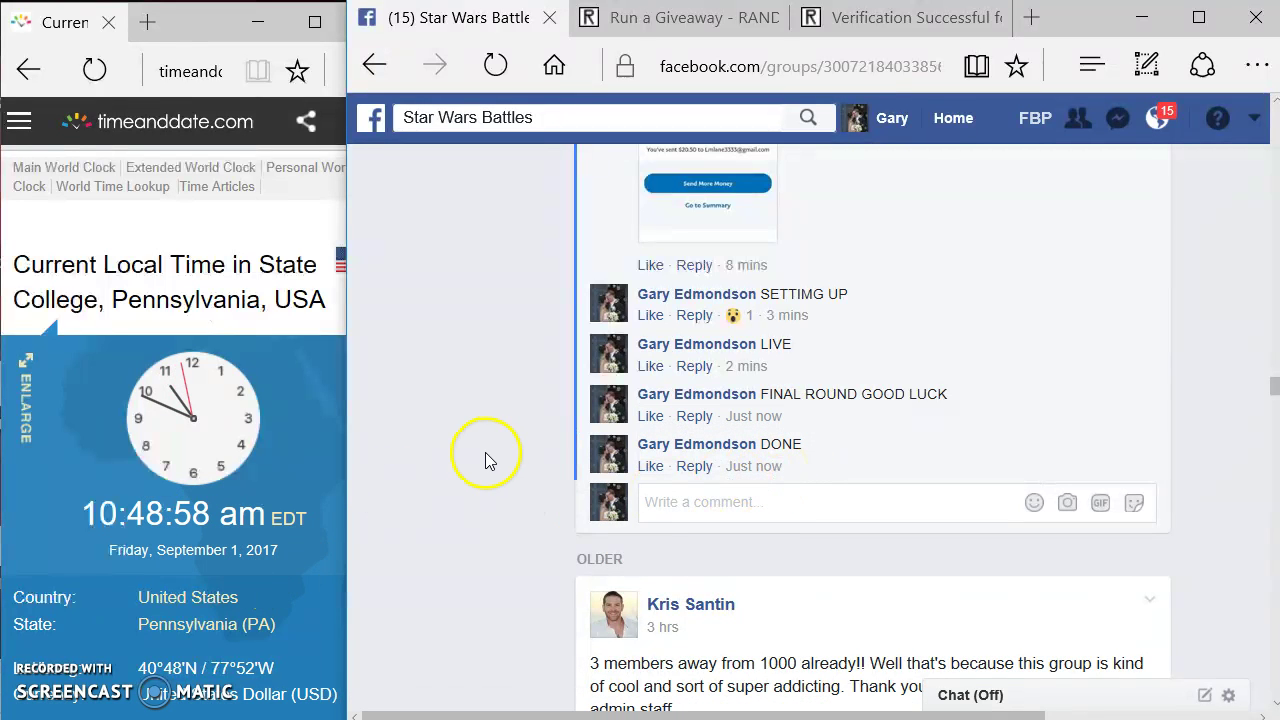
pyautogui.scroll(-2, 503, 408)
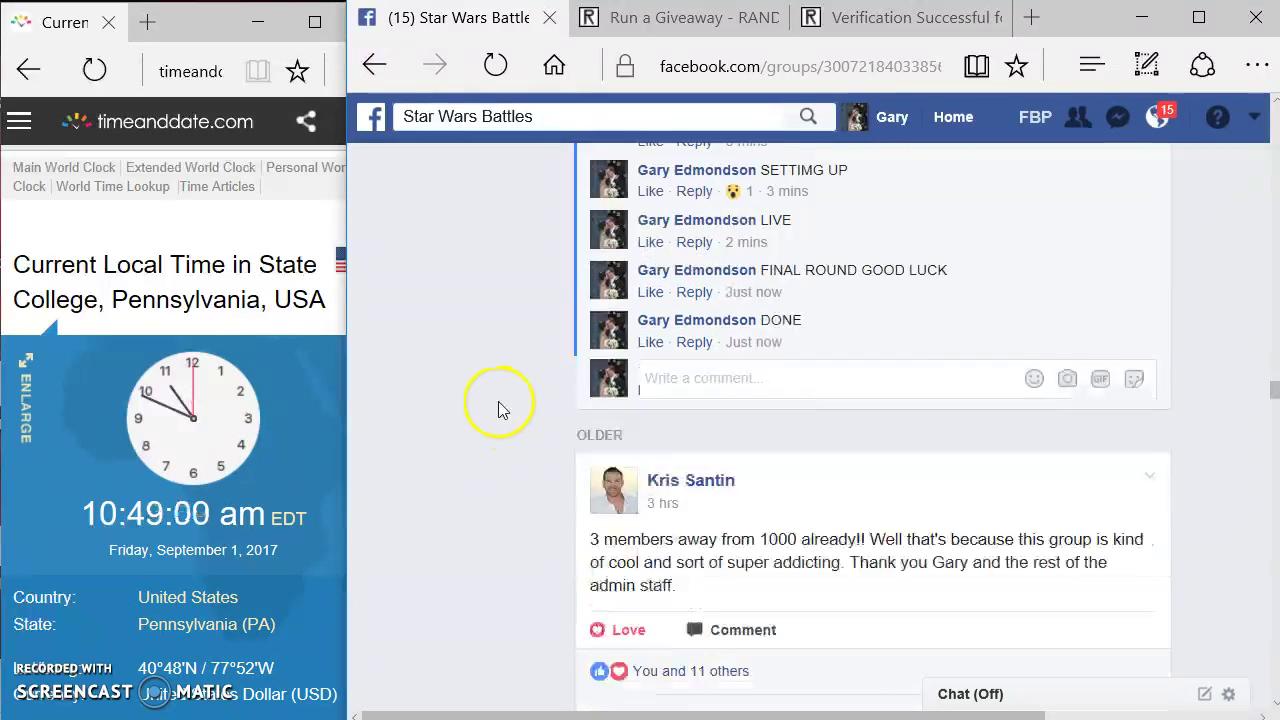
pyautogui.scroll(2, 503, 408)
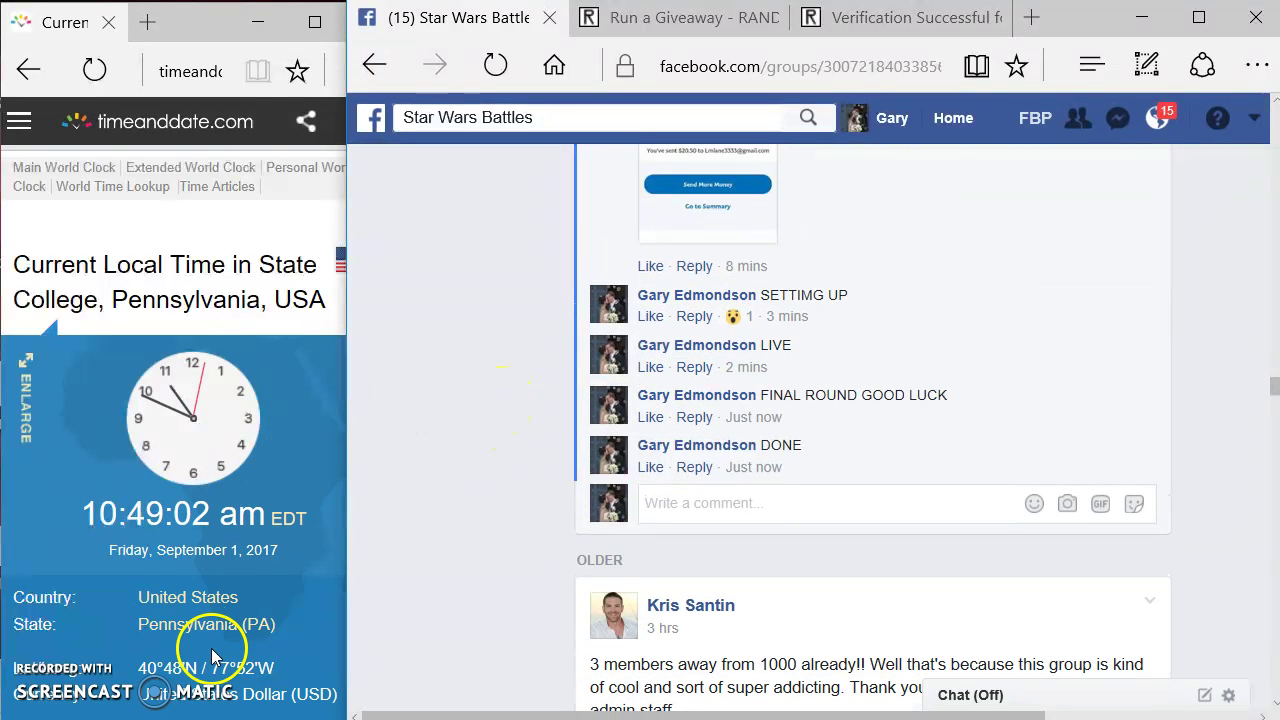